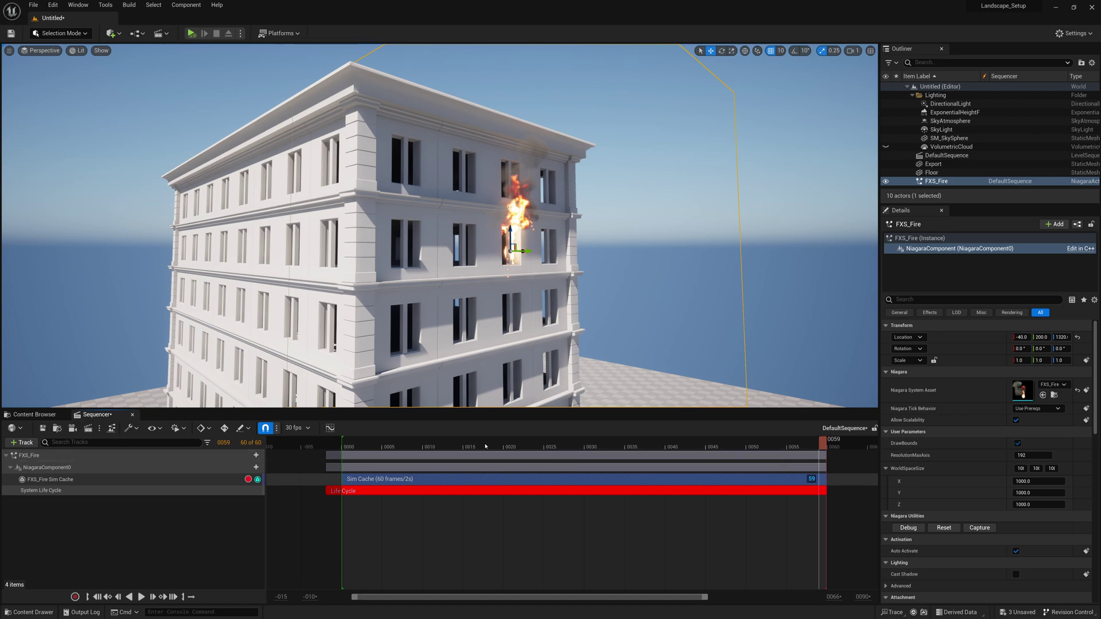
# Replay and scrub the cached fire to frame 40, then shift the Sim Cache section one frame later.
pyautogui.press('space')
pyautogui.moveTo(641, 442); pyautogui.dragTo(539, 441)
pyautogui.moveTo(451, 442); pyautogui.dragTo(645, 442)
pyautogui.moveTo(553, 444); pyautogui.dragTo(677, 444)
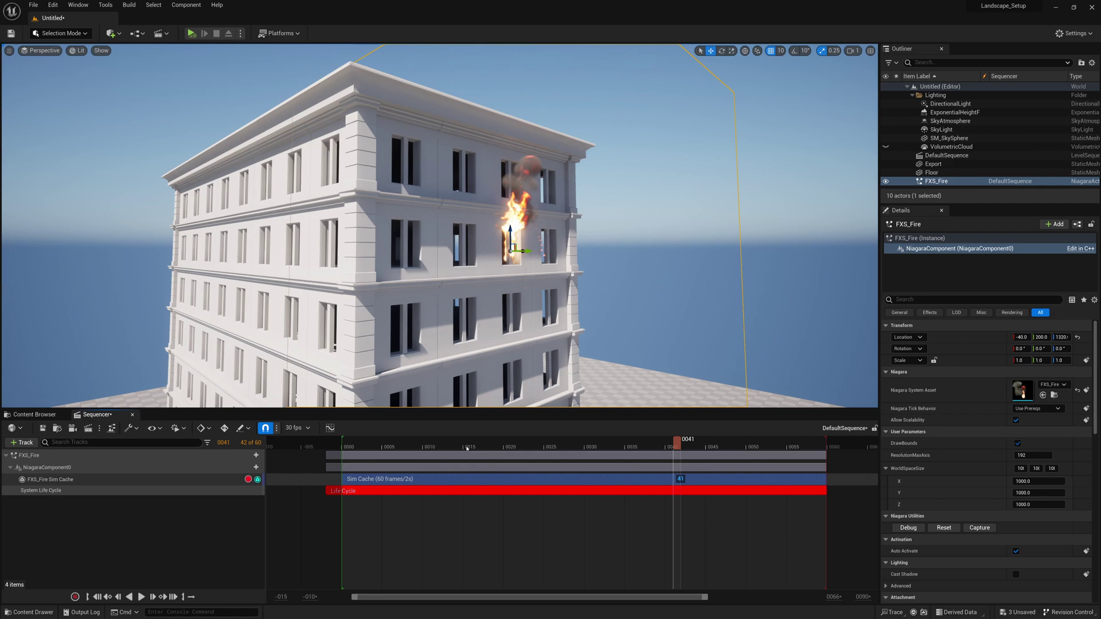
pyautogui.moveTo(444, 448); pyautogui.dragTo(342, 446)
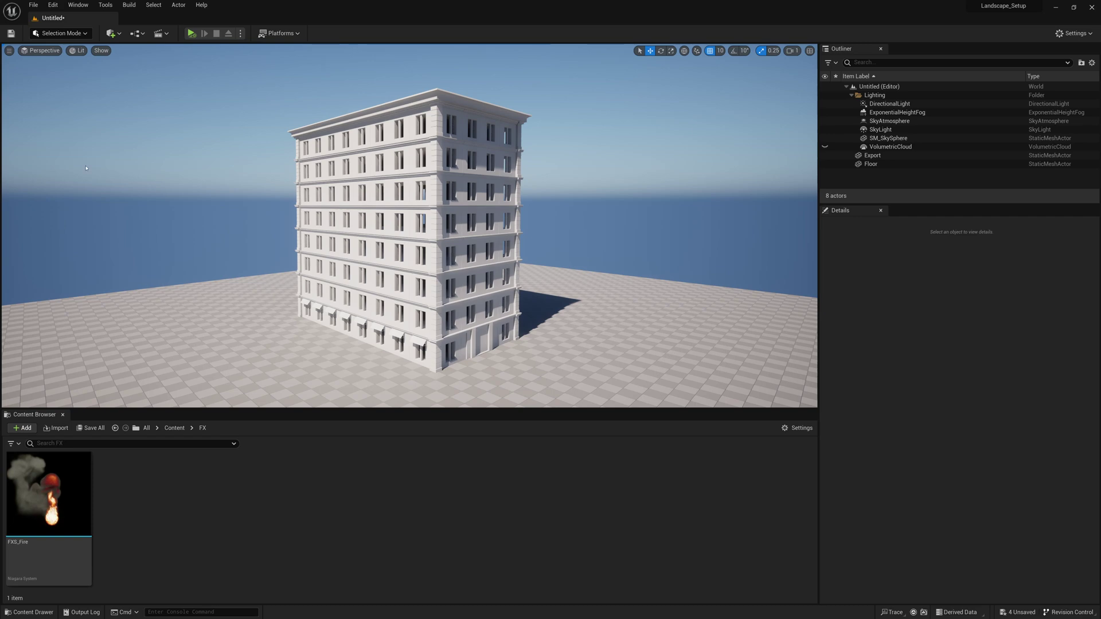
pyautogui.click(53, 4)
pyautogui.click(72, 144)
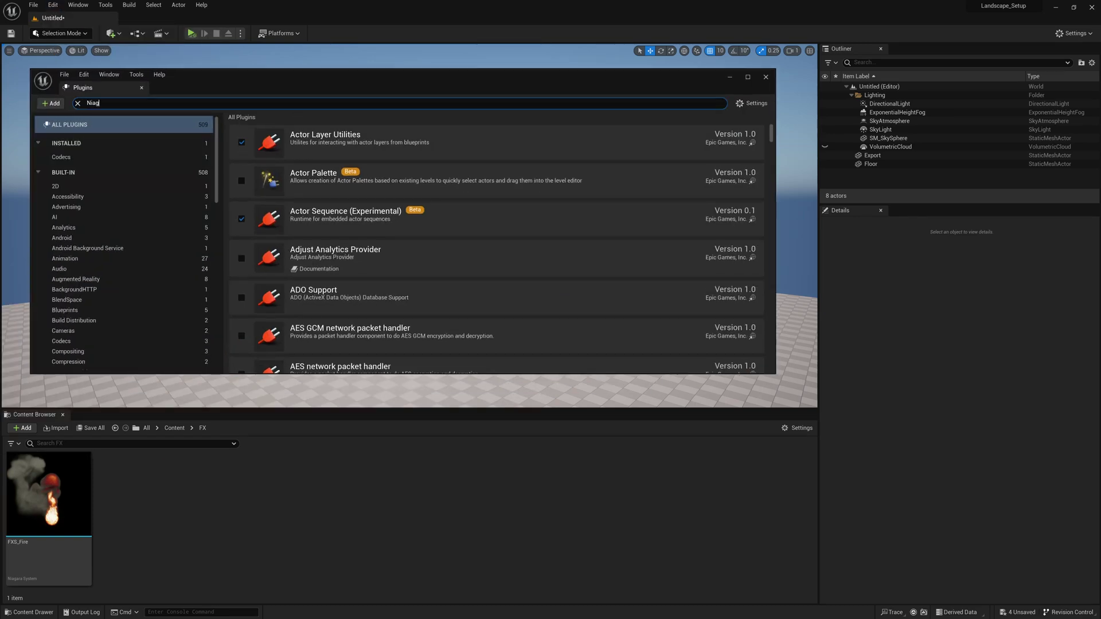
pyautogui.write('Niagara Sim')
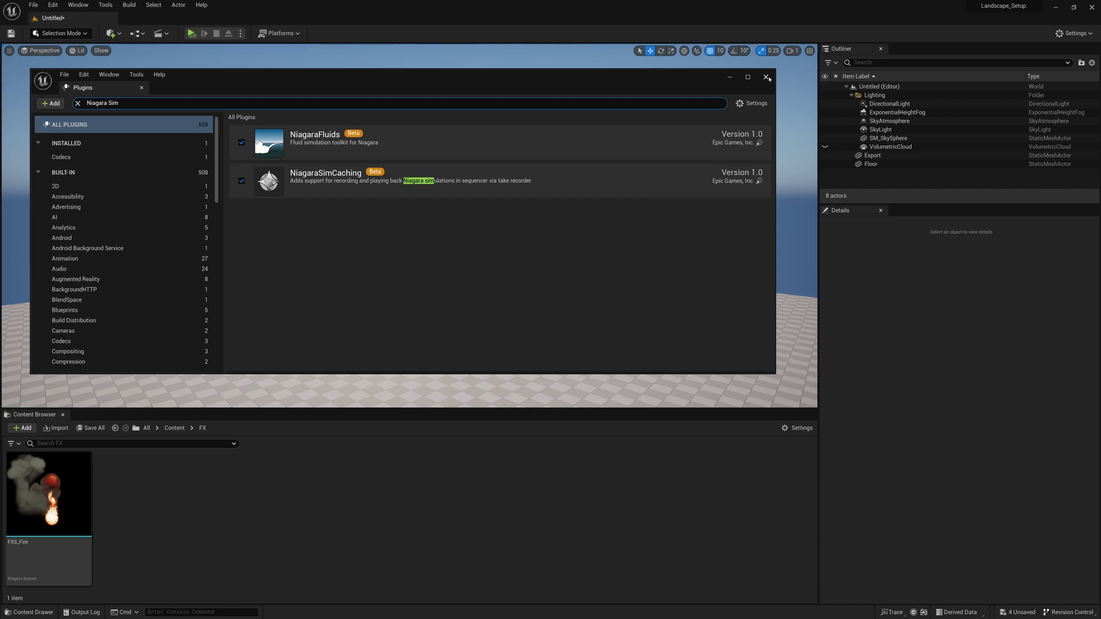
pyautogui.click(766, 77)
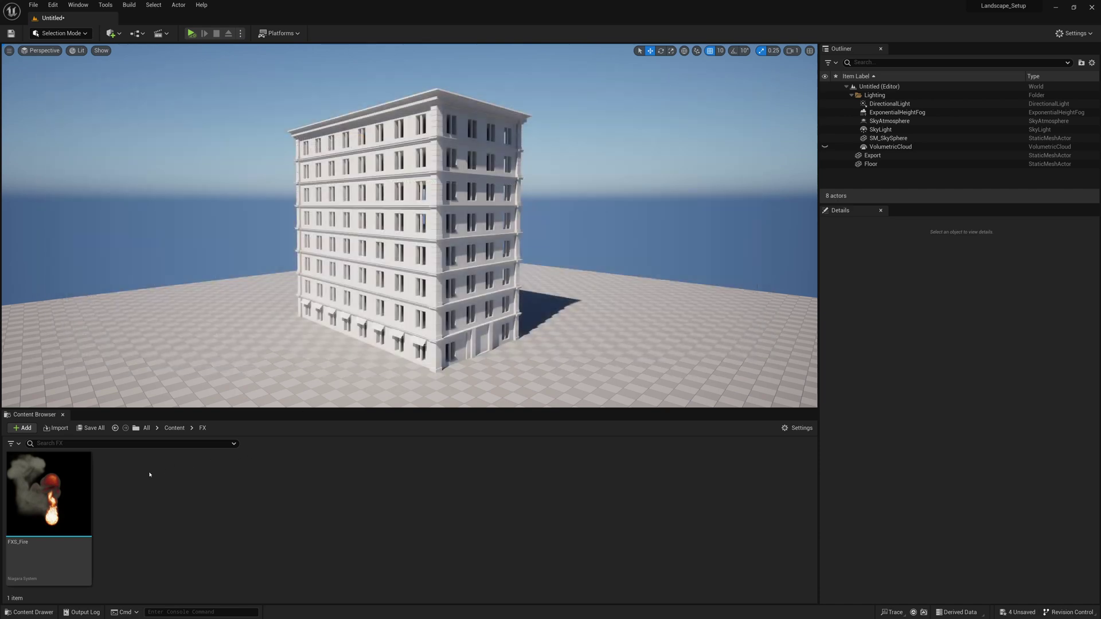
# Place FXS_Fire on the building's upper wall beside a window at -50, 200, 1290.
pyautogui.click(49, 493)
pyautogui.moveTo(484, 355); pyautogui.dragTo(516, 153)
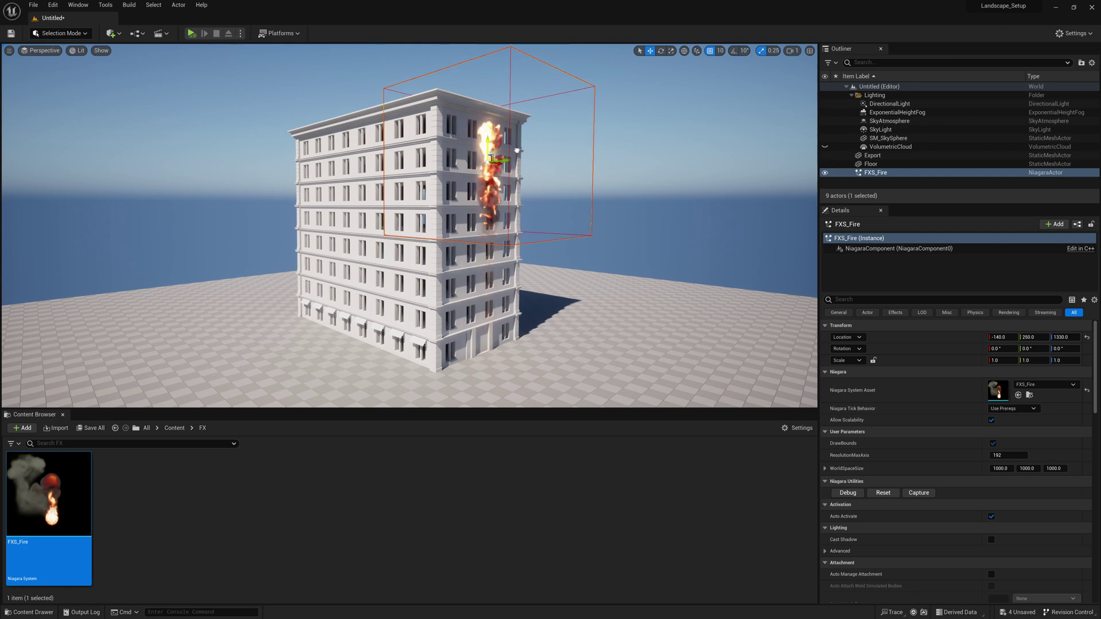
pyautogui.press('f')
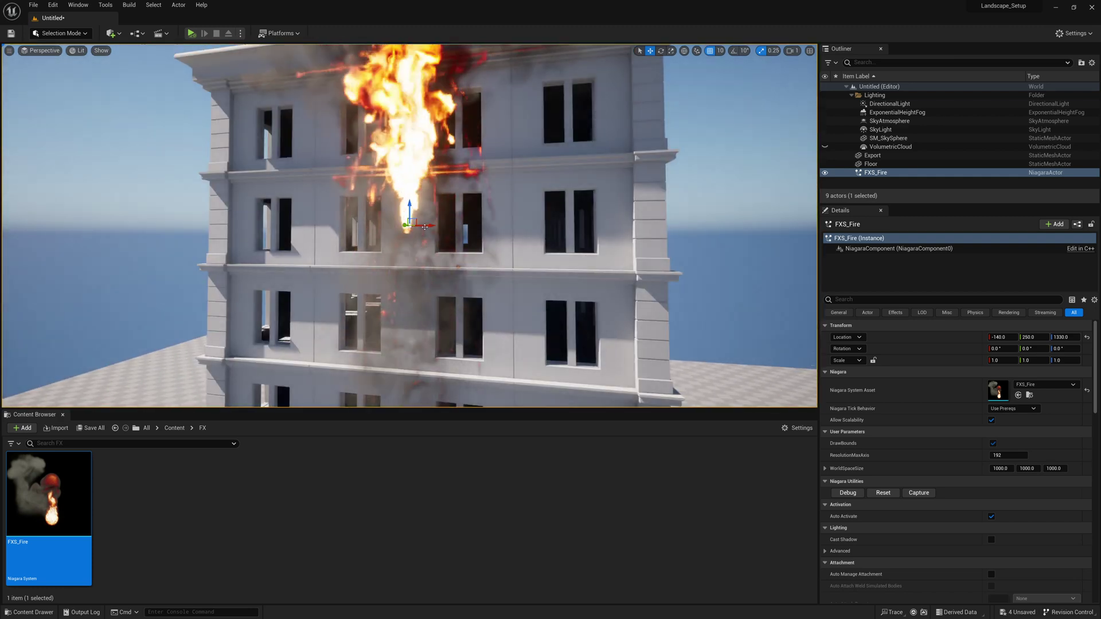
pyautogui.moveTo(432, 224); pyautogui.dragTo(457, 279)
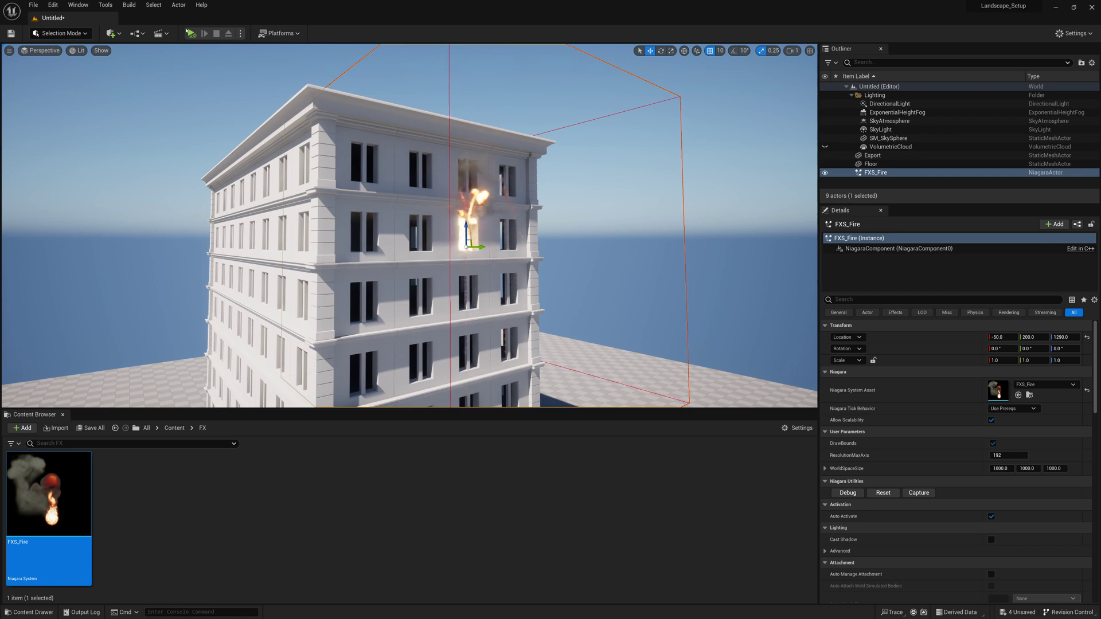
# Add a new level sequence from Cinematics and save it as TestSequence.
pyautogui.click(161, 33)
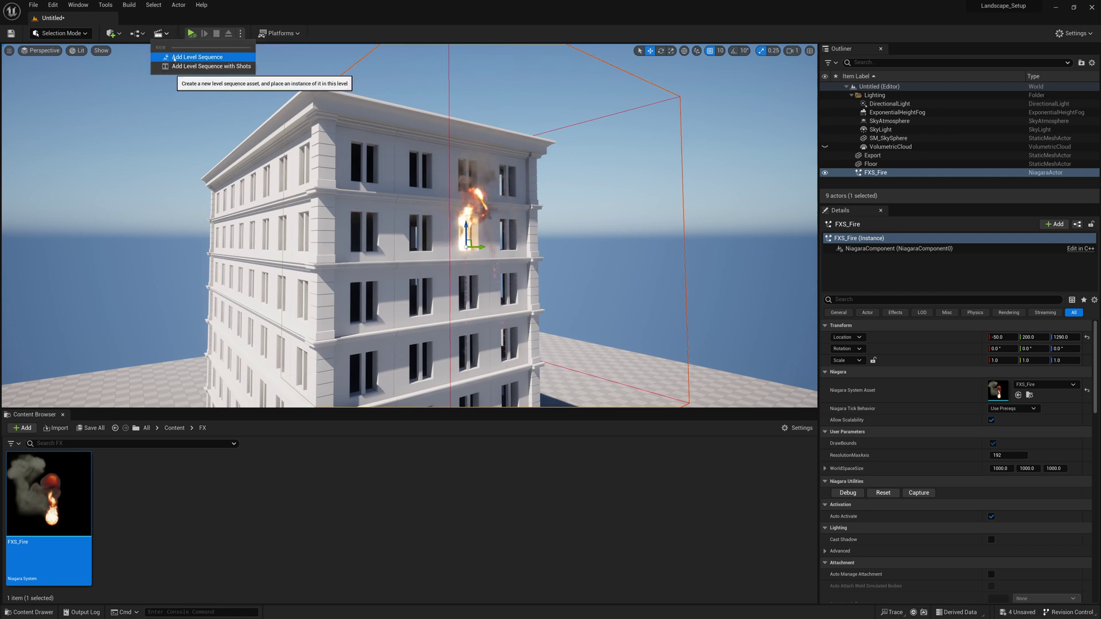
pyautogui.click(172, 57)
pyautogui.write('TestSequence')
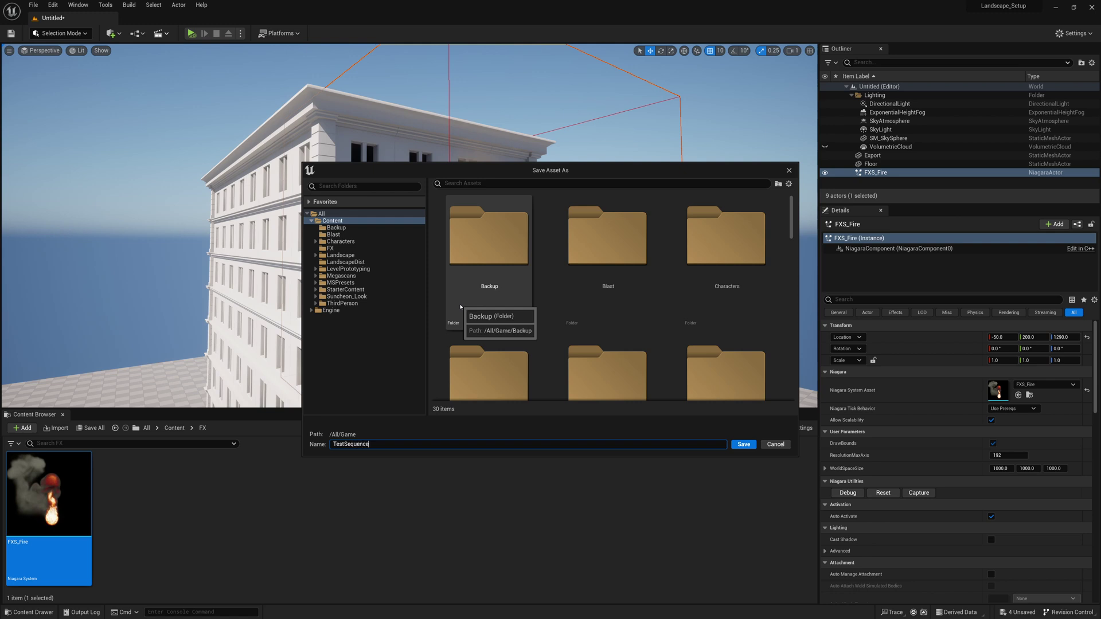
pyautogui.press('Return')
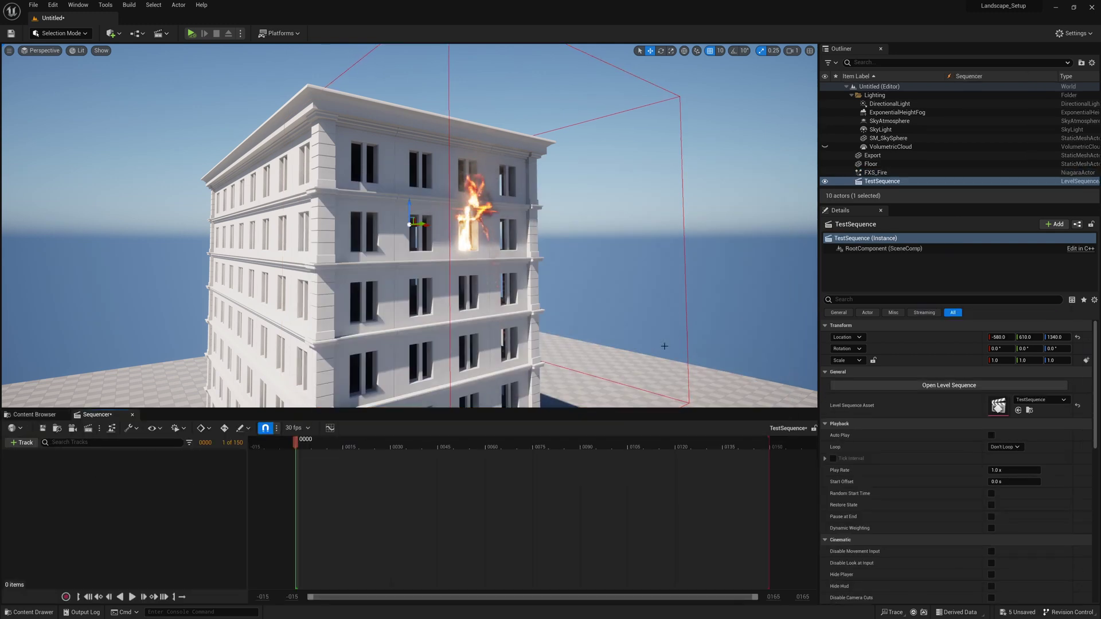
# Add the FXS_Fire actor to Sequencer with a NiagaraComponent0 track.
pyautogui.moveTo(876, 171); pyautogui.dragTo(193, 465)
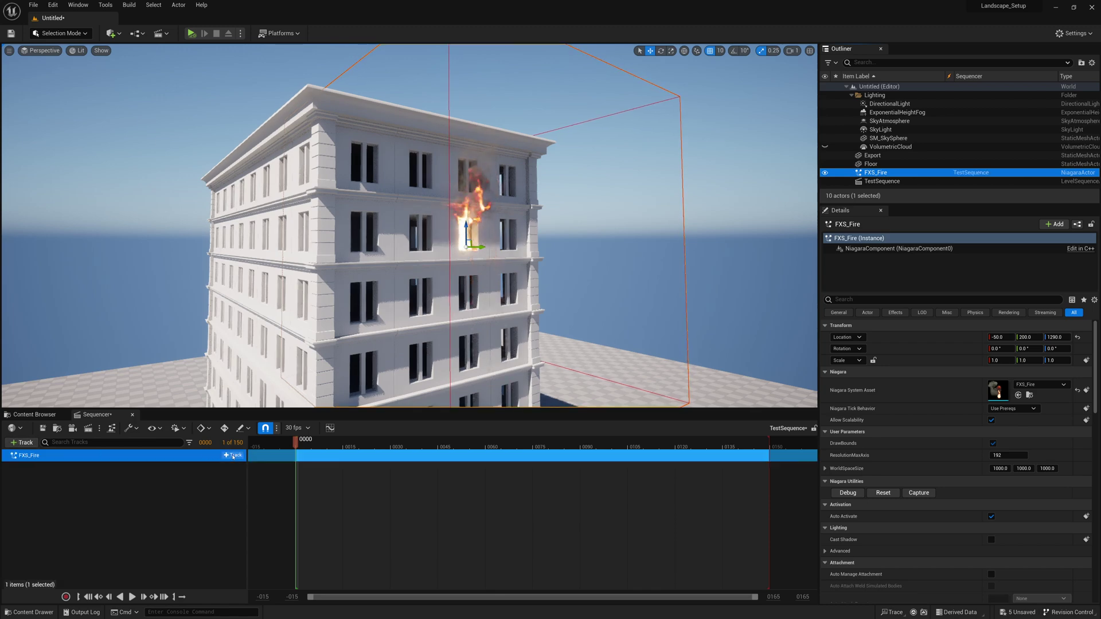
pyautogui.click(233, 456)
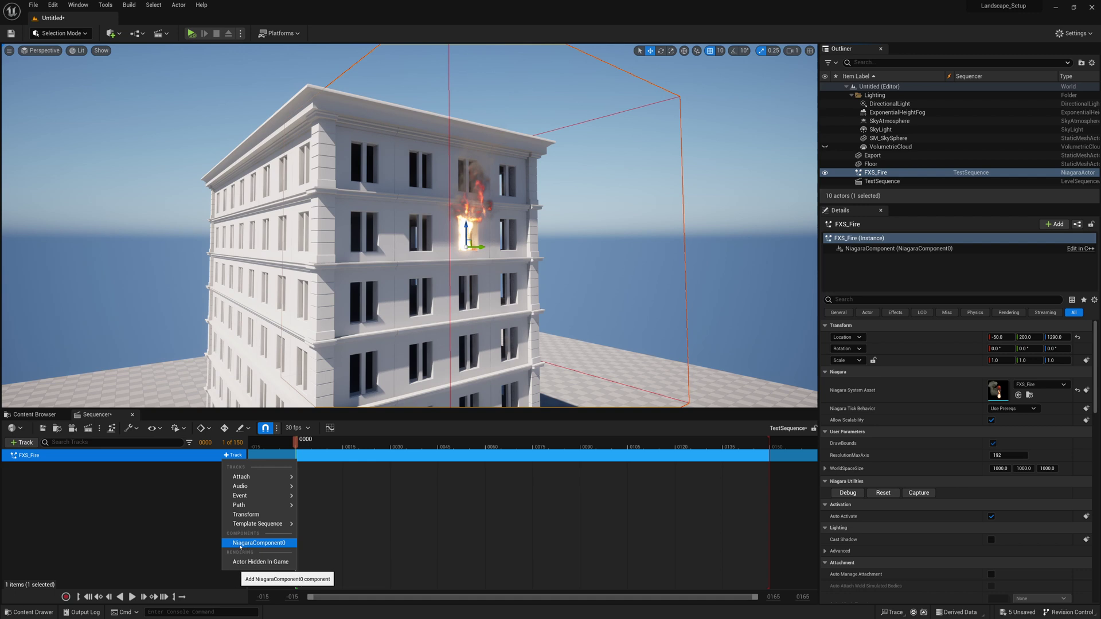
pyautogui.click(202, 531)
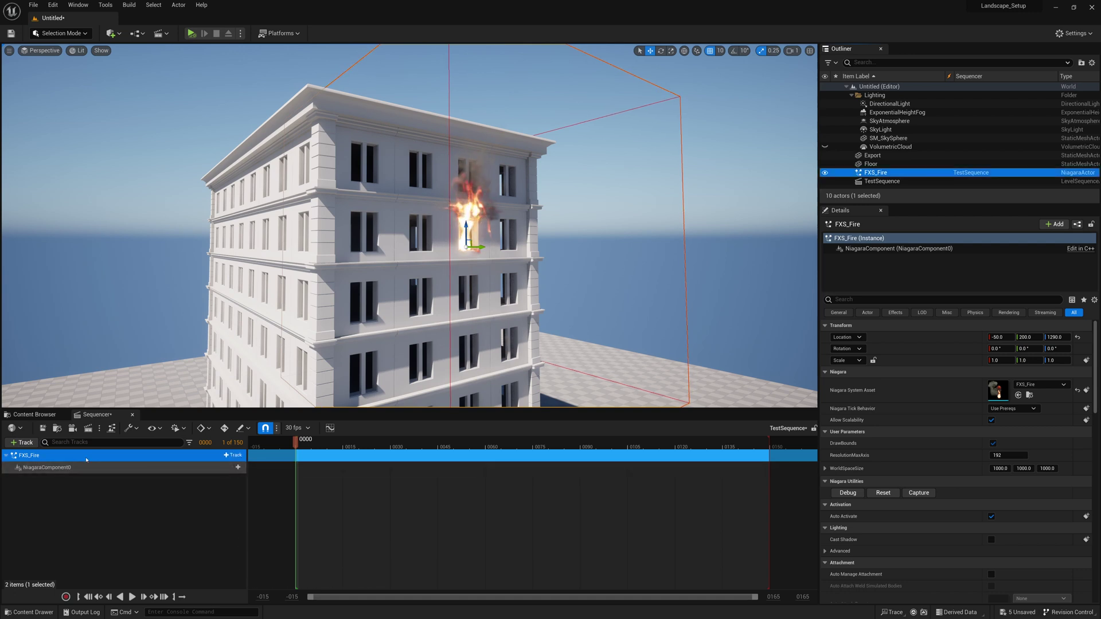
pyautogui.click(68, 467)
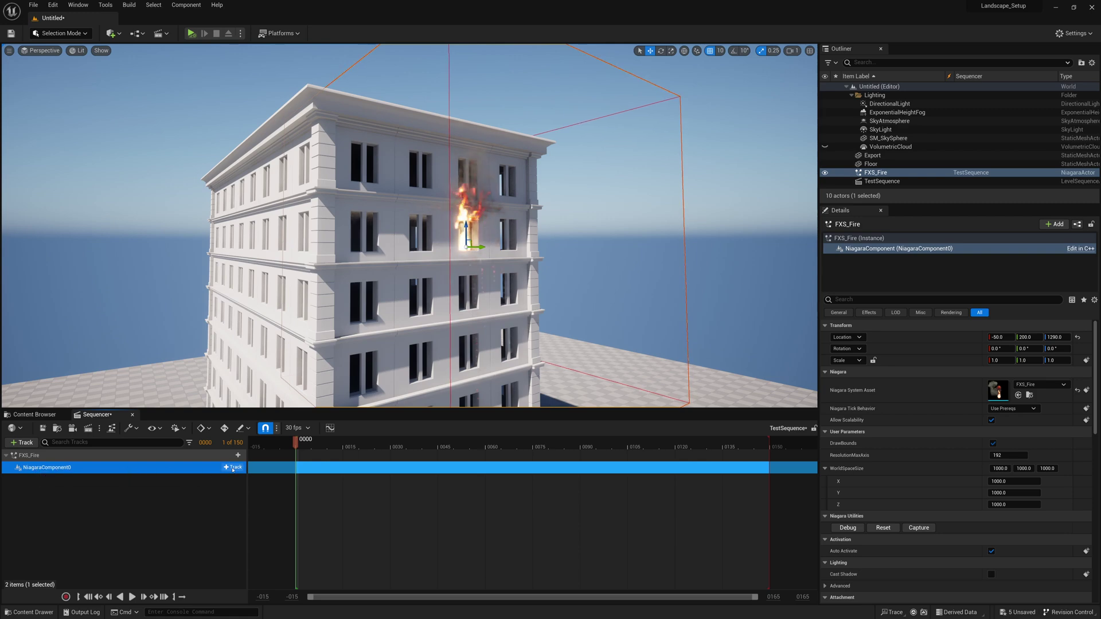
# Add a Niagara System Life Cycle Track to NiagaraComponent0 and shorten its section.
pyautogui.click(233, 467)
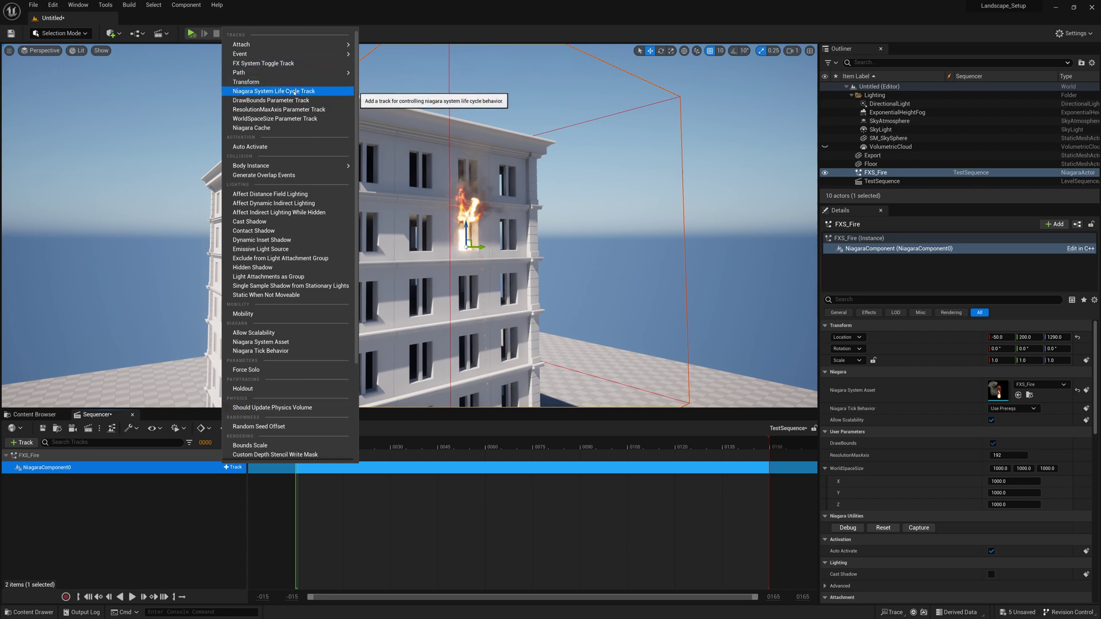
pyautogui.click(293, 92)
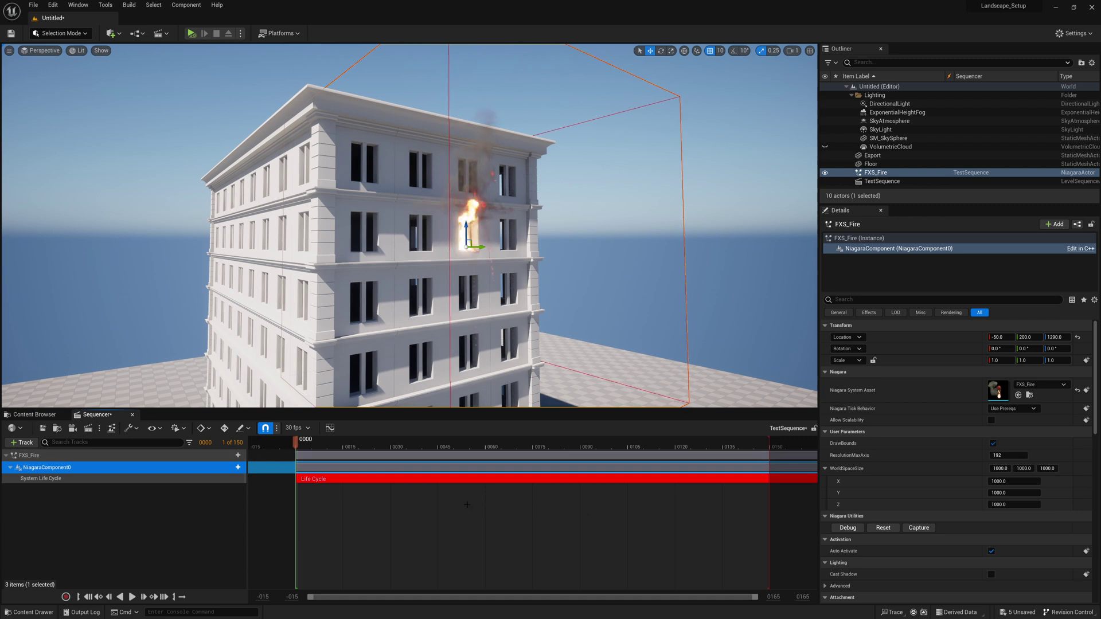
pyautogui.keyDown('ctrl'); pyautogui.scroll(-3, 444, 488); pyautogui.keyUp('ctrl')
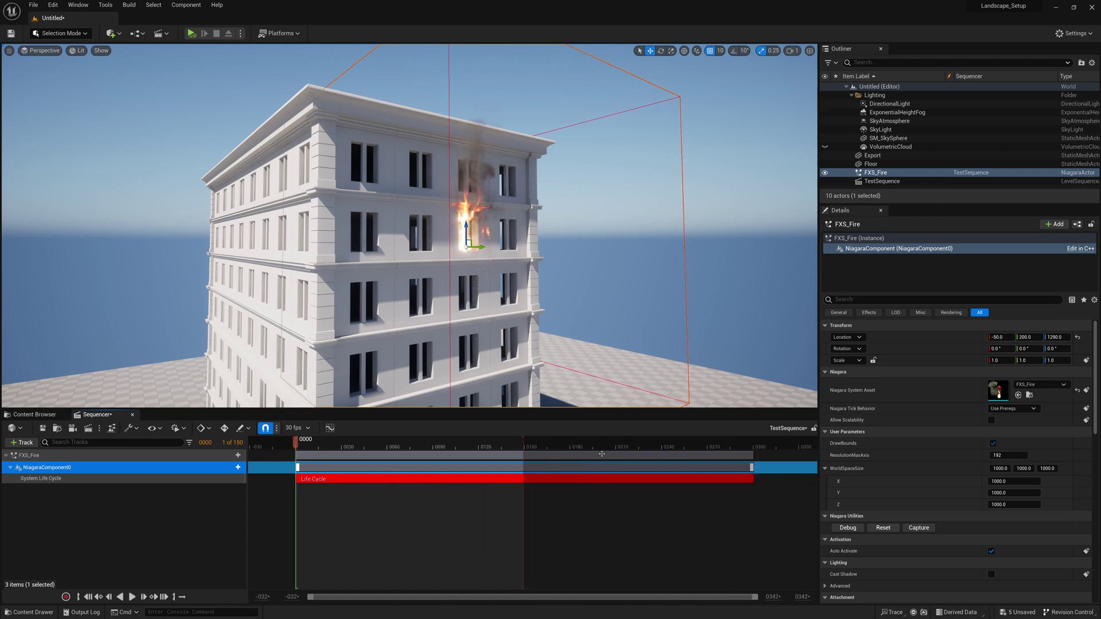
pyautogui.moveTo(753, 480); pyautogui.dragTo(559, 487)
# End both the playback range and the Life Cycle section at frame 60.
pyautogui.keyDown('ctrl'); pyautogui.scroll(2, 473, 440); pyautogui.keyUp('ctrl')
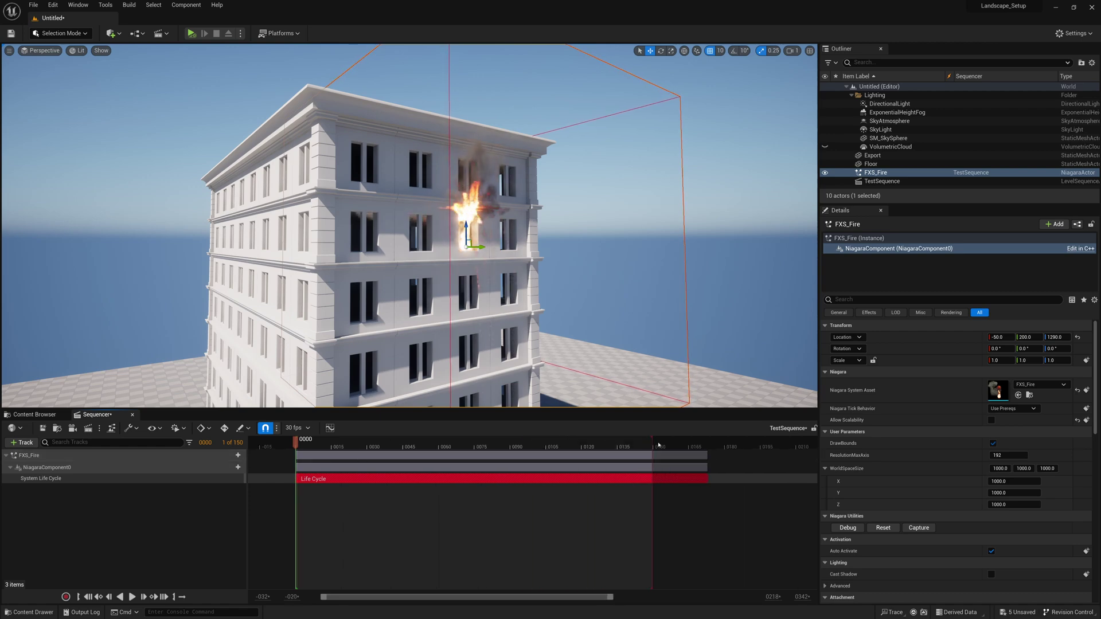
pyautogui.moveTo(653, 440)
pyautogui.mouseDown()
pyautogui.moveTo(373, 440)
pyautogui.moveTo(438, 436)
pyautogui.mouseUp()
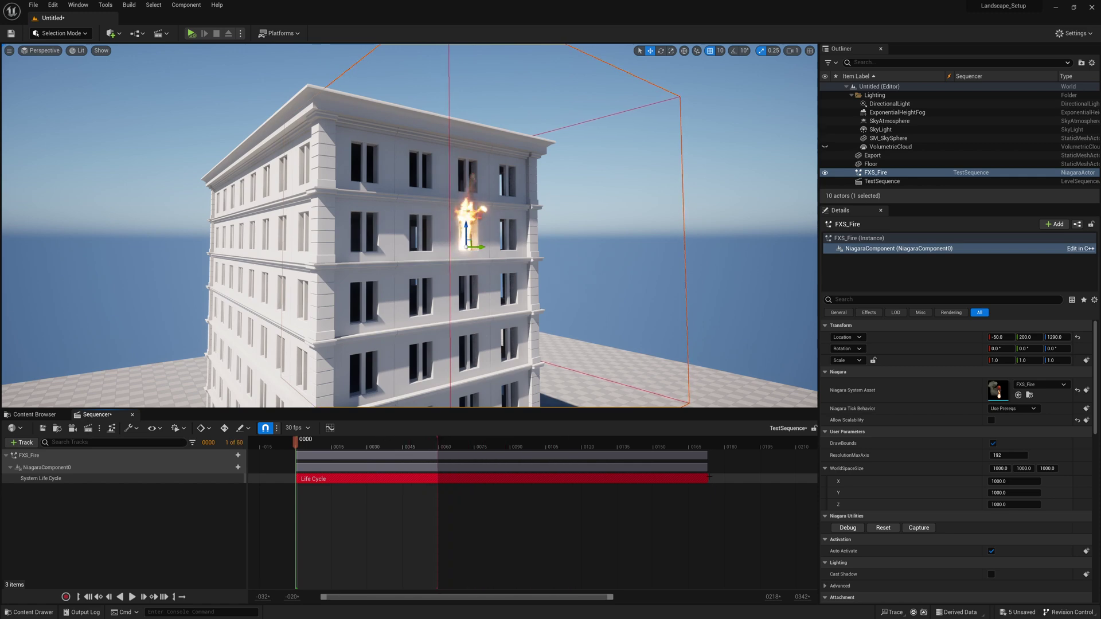
pyautogui.moveTo(708, 477); pyautogui.dragTo(439, 477)
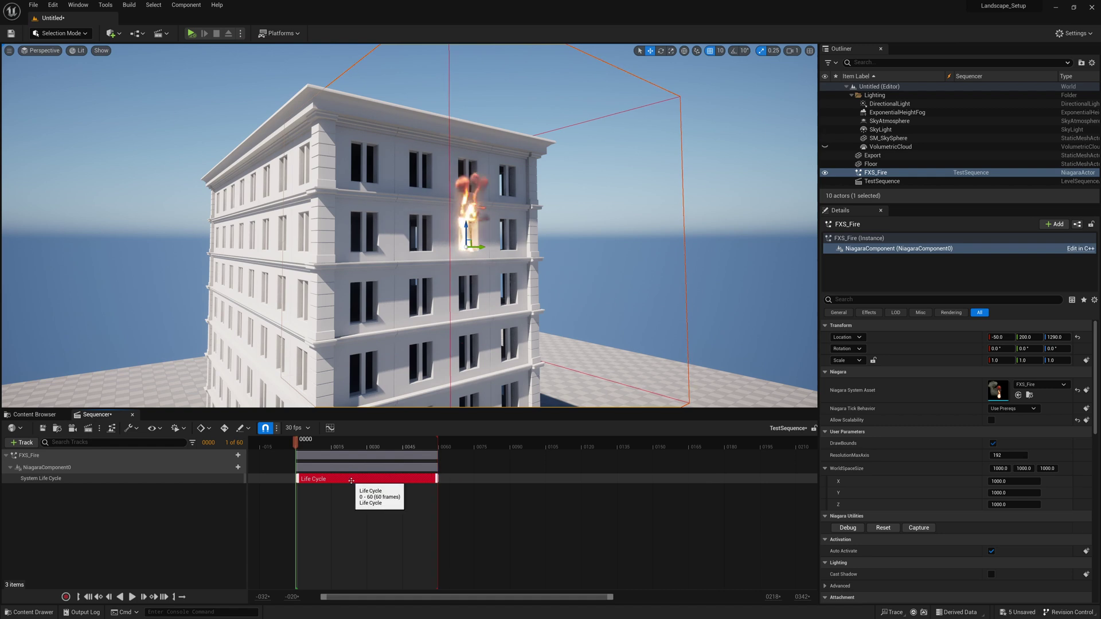
pyautogui.keyDown('ctrl'); pyautogui.scroll(2, 352, 480); pyautogui.keyUp('ctrl')
pyautogui.keyDown('ctrl'); pyautogui.scroll(2, 352, 480); pyautogui.keyUp('ctrl')
pyautogui.keyDown('ctrl'); pyautogui.scroll(-1, 352, 480); pyautogui.keyUp('ctrl')
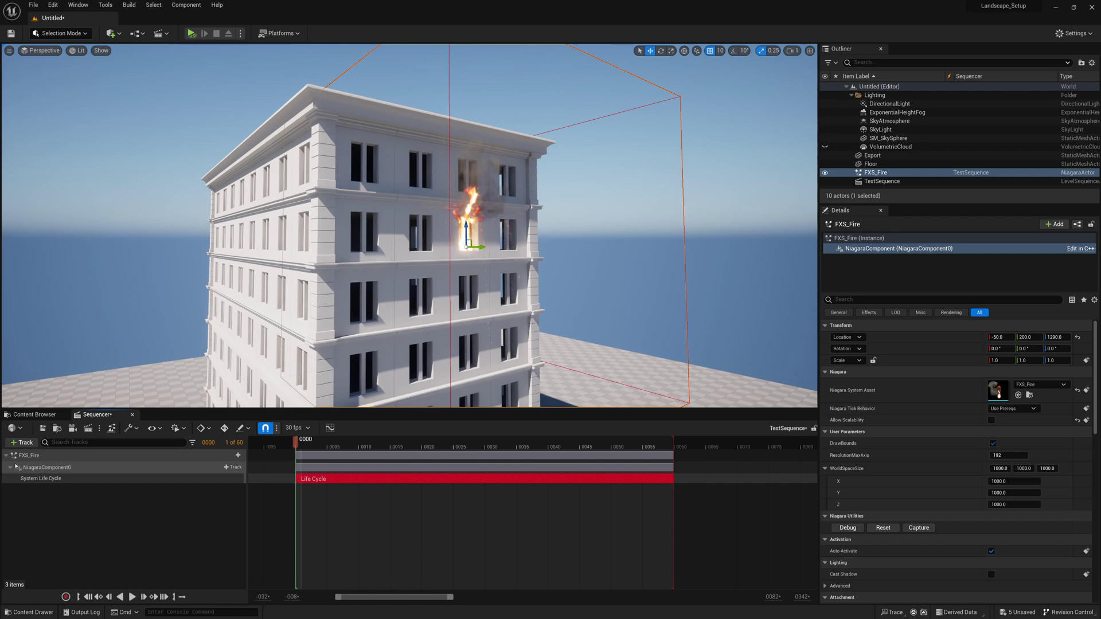
# Add a Niagara Cache track, creating the FXS_Fire Sim Cache track under NiagaraComponent0.
pyautogui.rightClick(51, 470)
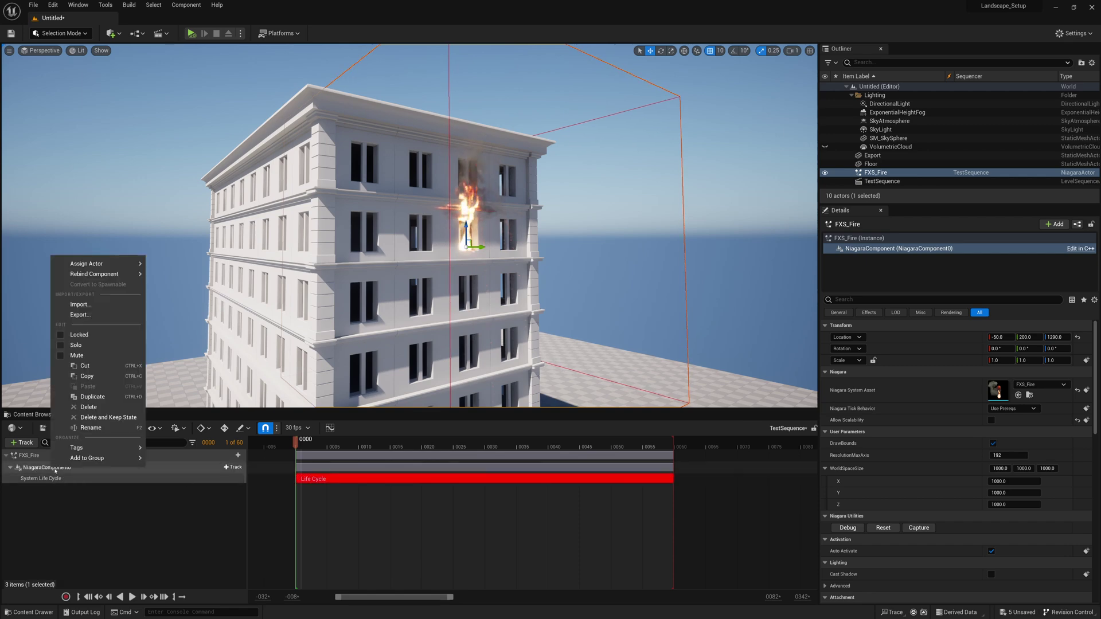
pyautogui.press('Escape')
pyautogui.click(233, 467)
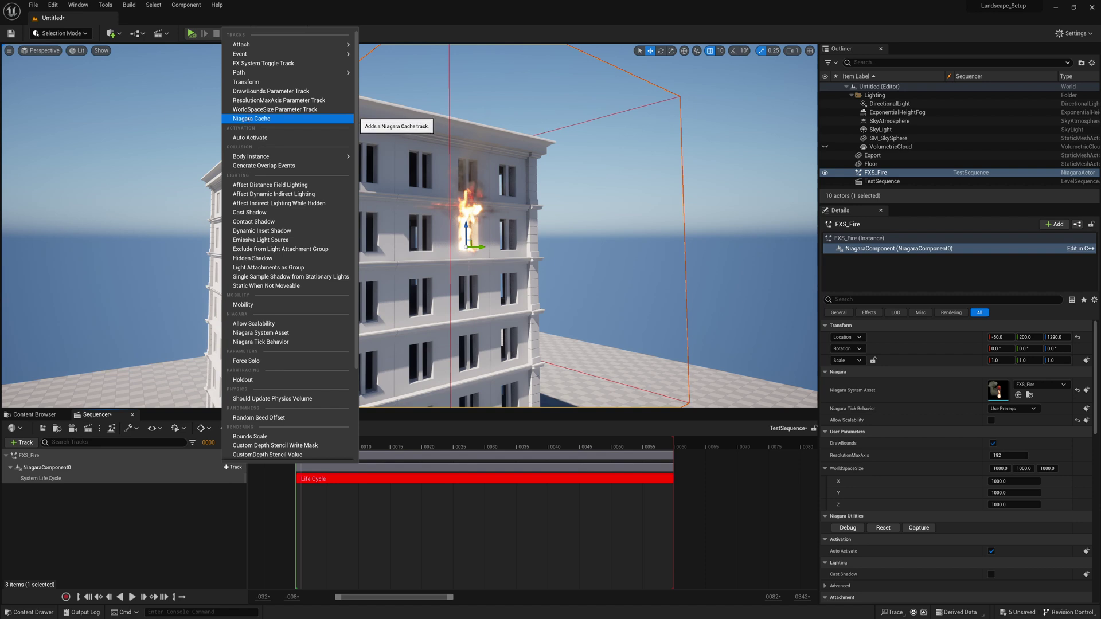
pyautogui.click(248, 119)
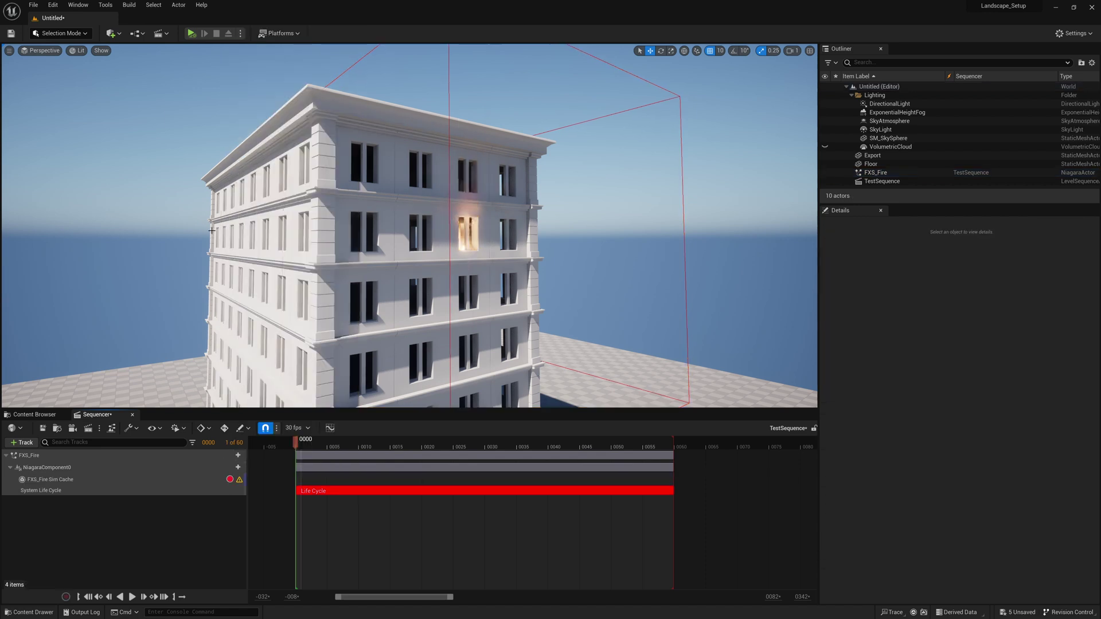
pyautogui.click(71, 482)
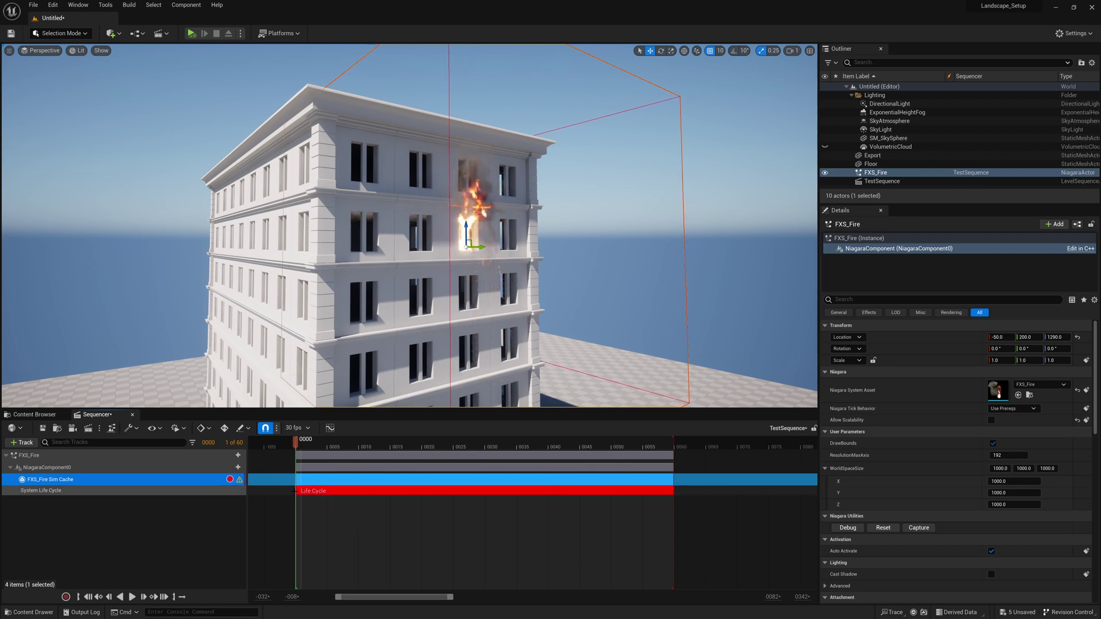
pyautogui.moveTo(298, 490); pyautogui.dragTo(297, 491)
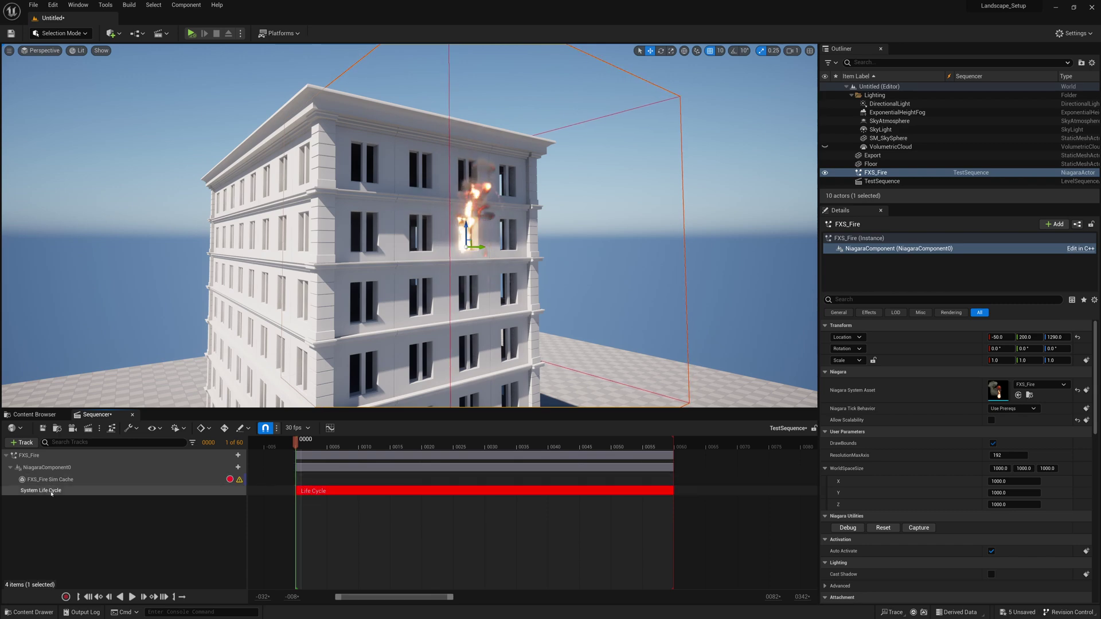
# Set the System Life Cycle section's Age Update Mode to Desired Age.
pyautogui.rightClick(50, 493)
pyautogui.moveTo(92, 299)
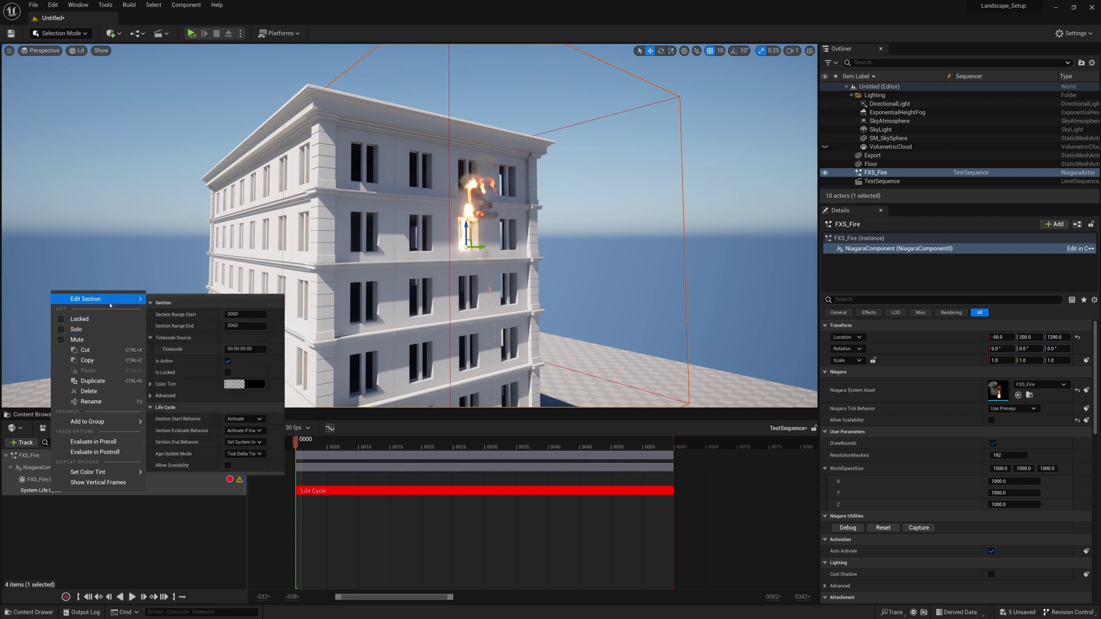
pyautogui.click(243, 454)
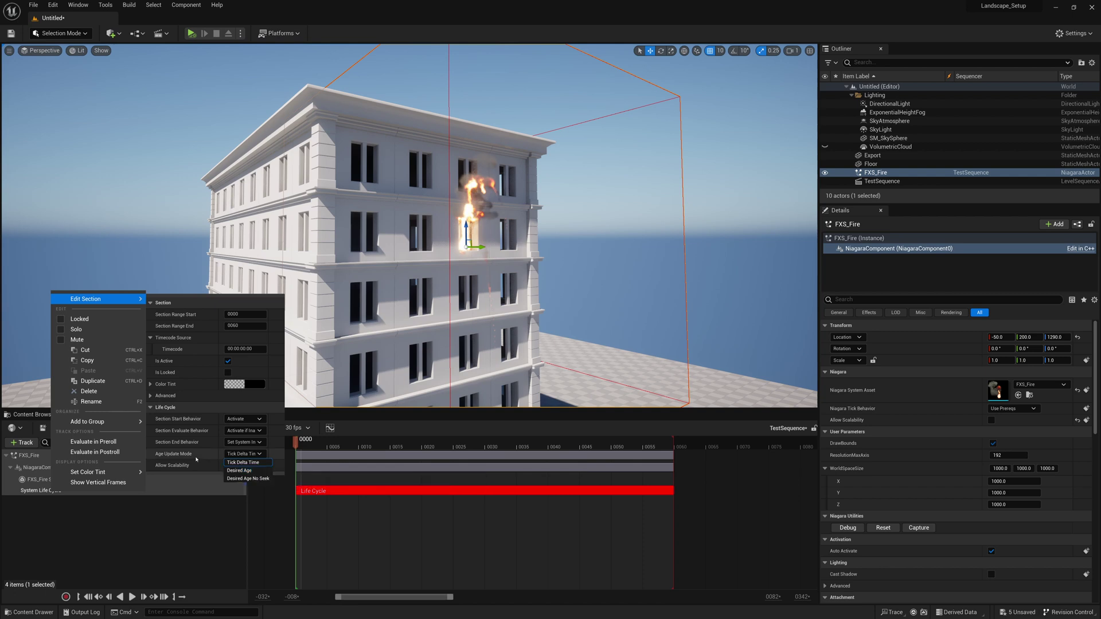
pyautogui.click(238, 471)
pyautogui.click(39, 491)
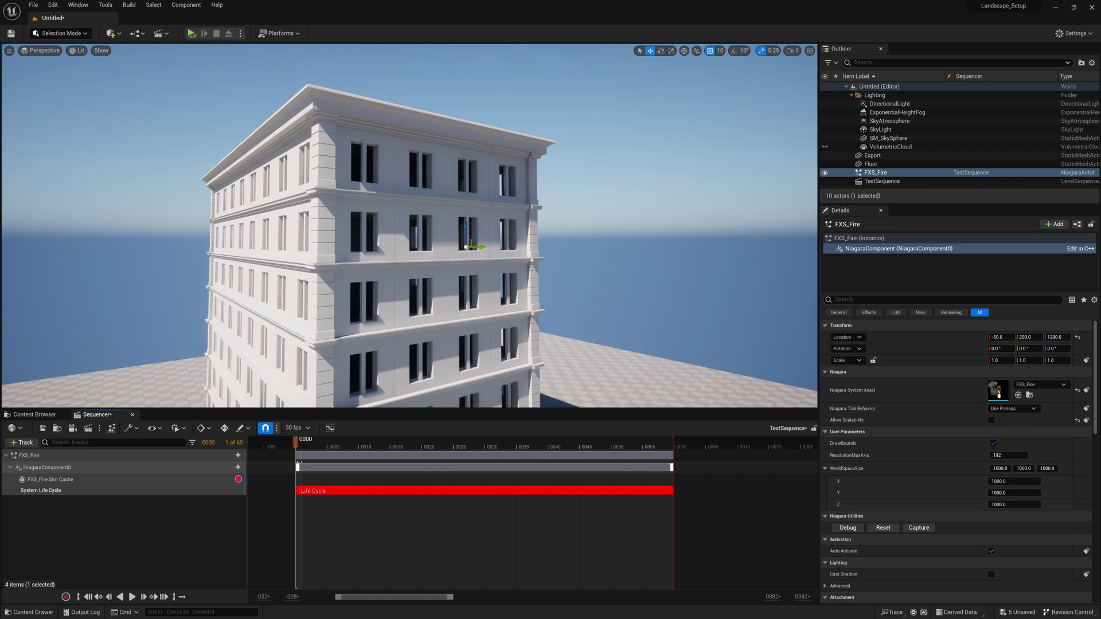
# Record the fire into the FXS_Fire Sim Cache track and scrub to verify the 59-frame cache.
pyautogui.moveTo(296, 440)
pyautogui.mouseDown()
pyautogui.moveTo(356, 443)
pyautogui.moveTo(291, 444)
pyautogui.mouseUp()
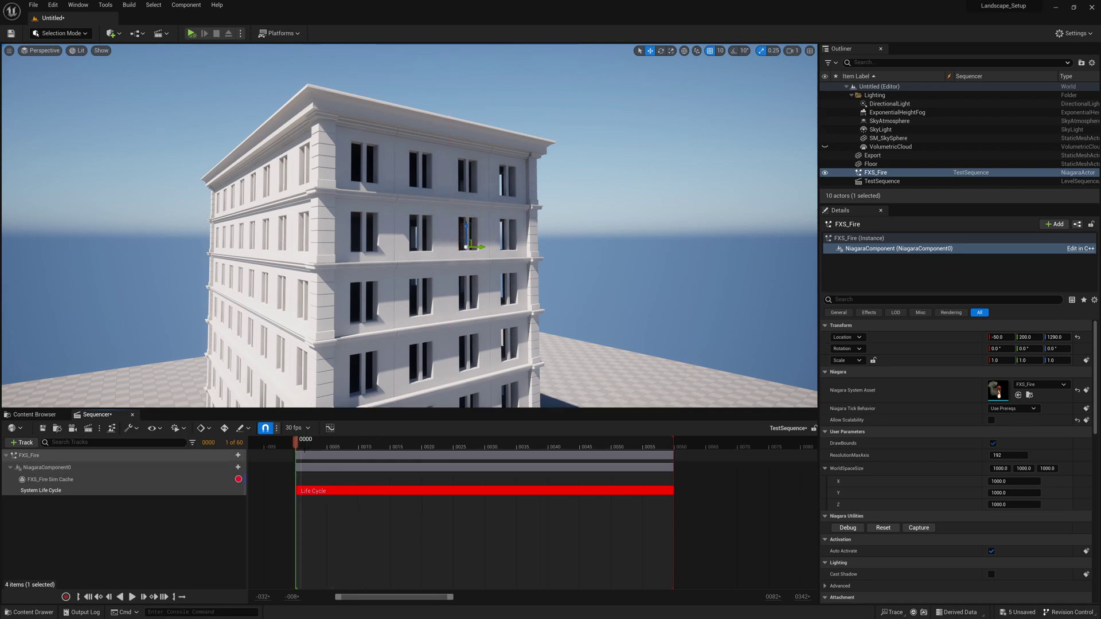
pyautogui.click(238, 479)
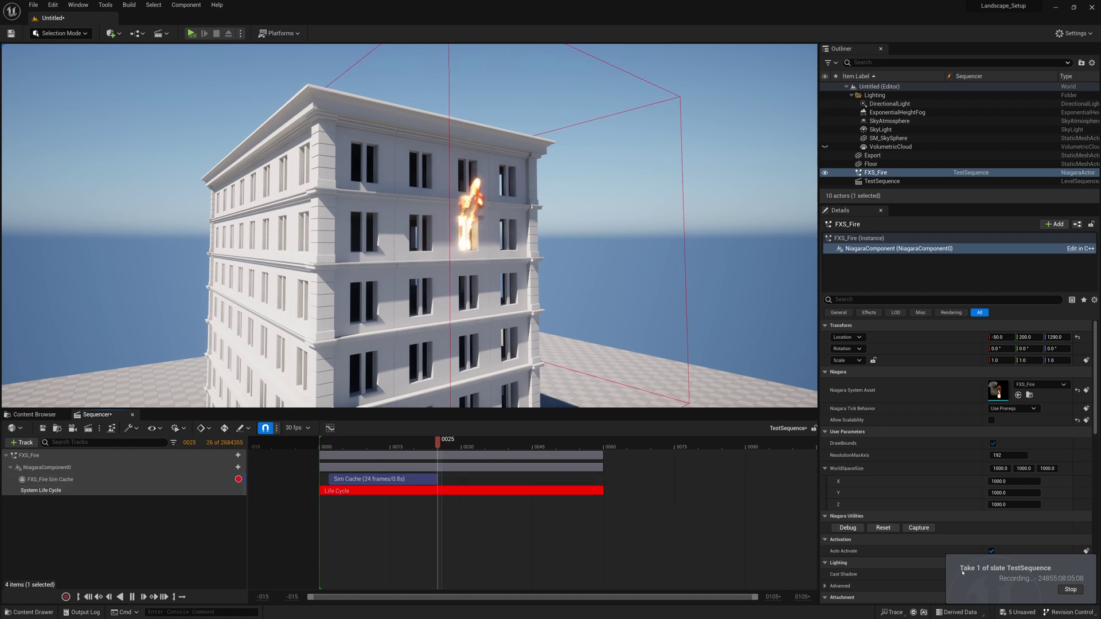
pyautogui.click(322, 445)
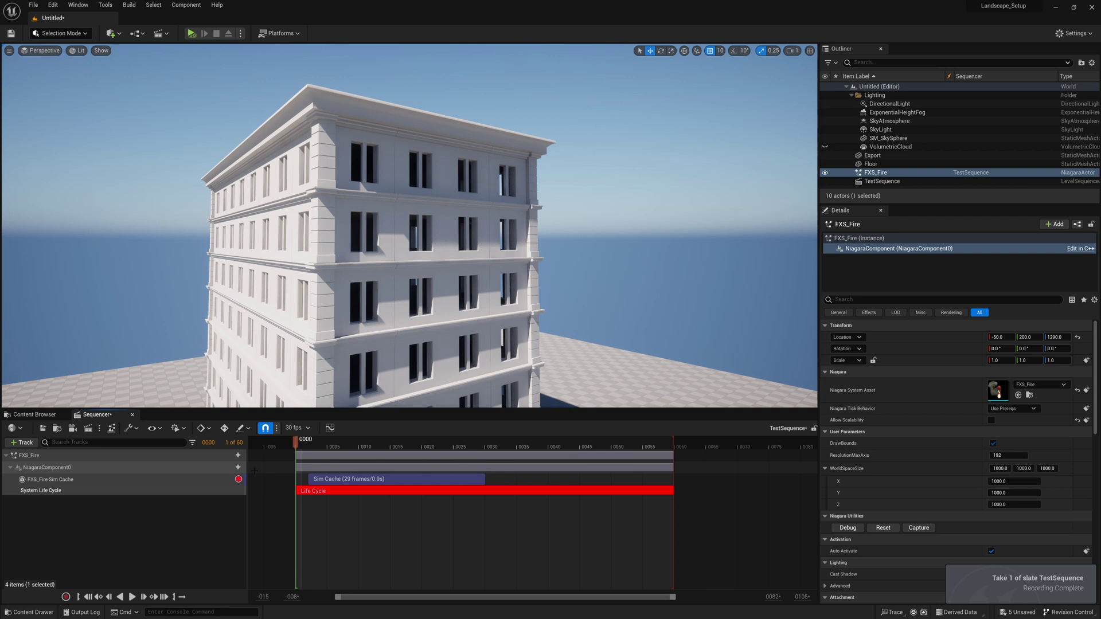
pyautogui.click(238, 479)
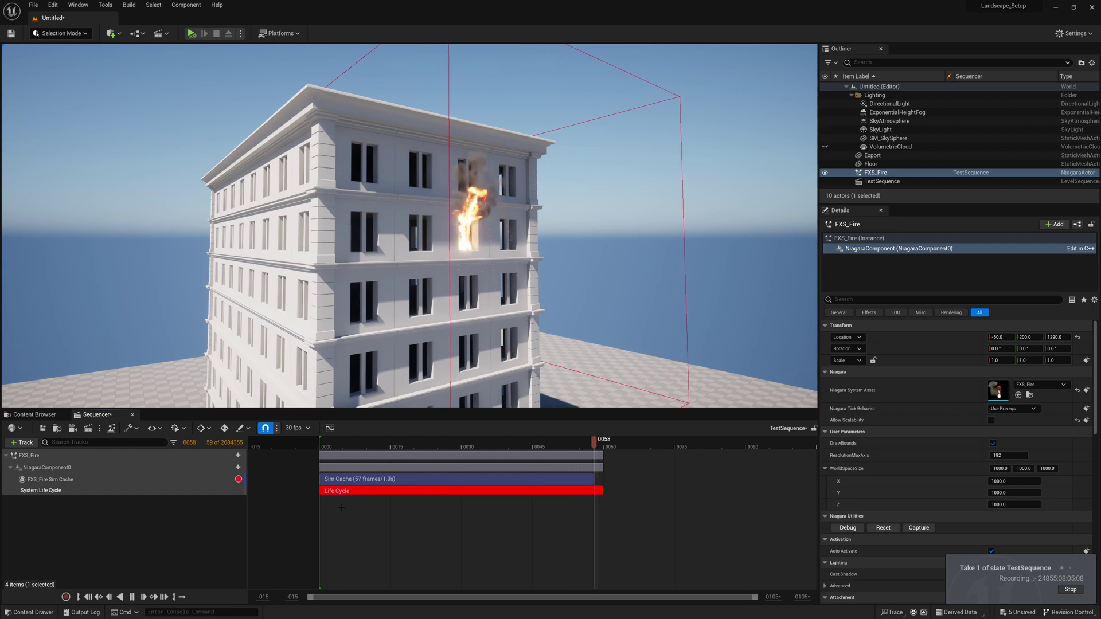
pyautogui.moveTo(322, 442); pyautogui.dragTo(372, 444)
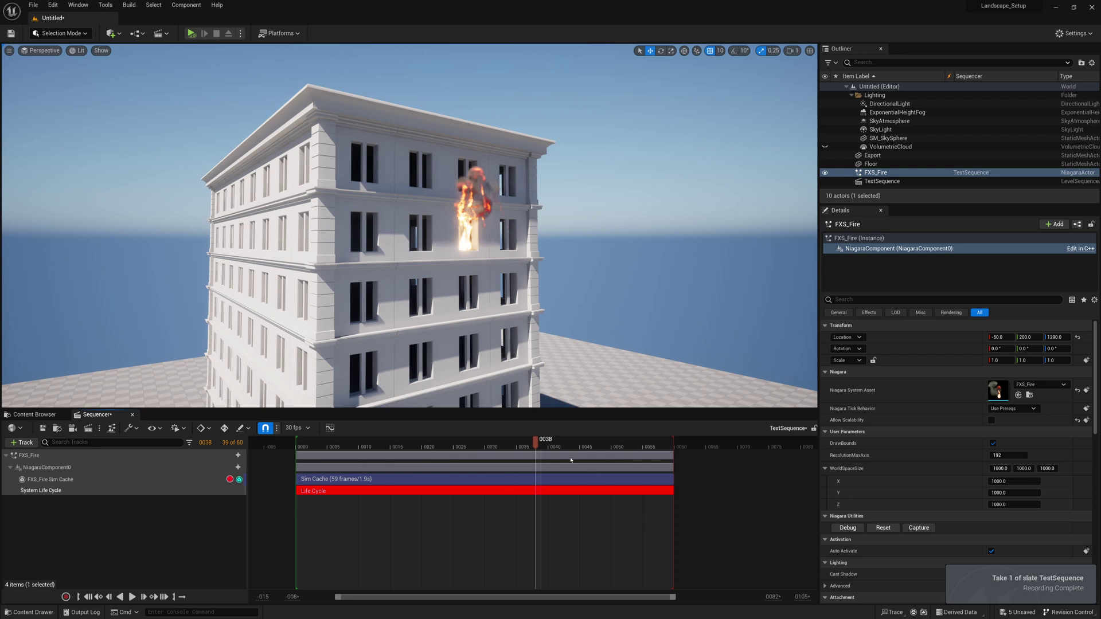
pyautogui.moveTo(427, 477)
pyautogui.mouseDown()
pyautogui.moveTo(344, 481)
pyautogui.moveTo(545, 481)
pyautogui.moveTo(367, 480)
pyautogui.moveTo(506, 480)
pyautogui.moveTo(367, 482)
pyautogui.moveTo(490, 483)
pyautogui.moveTo(396, 481)
pyautogui.moveTo(435, 482)
pyautogui.mouseUp()
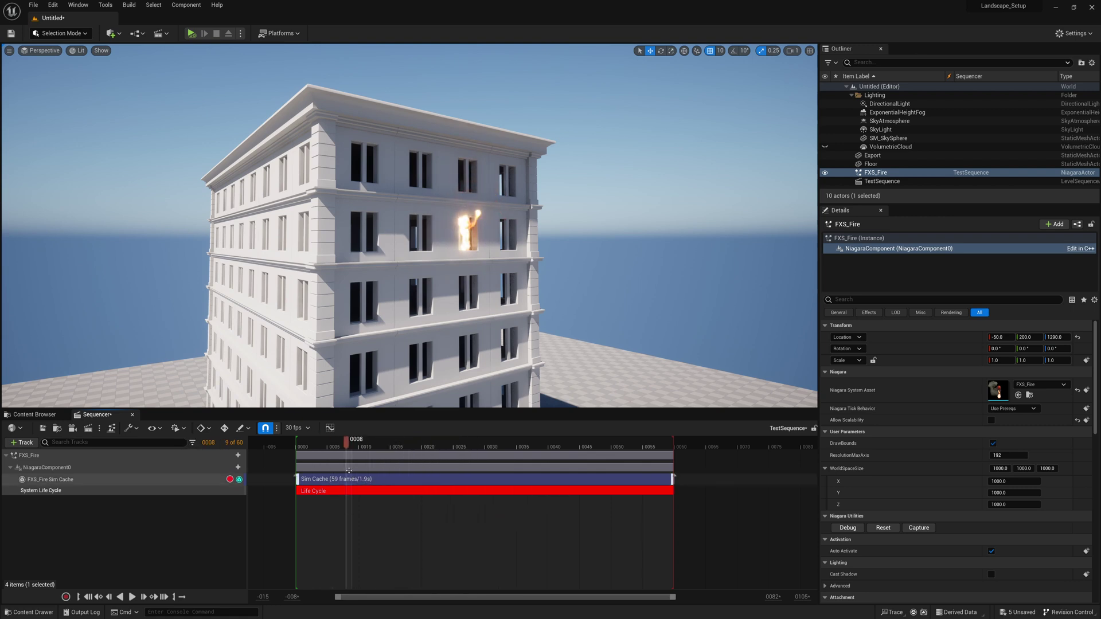
# Move the Sim Cache section 14 frames later, preview it, then drag it back 18 frames.
pyautogui.moveTo(329, 479); pyautogui.dragTo(417, 479)
pyautogui.press('space')
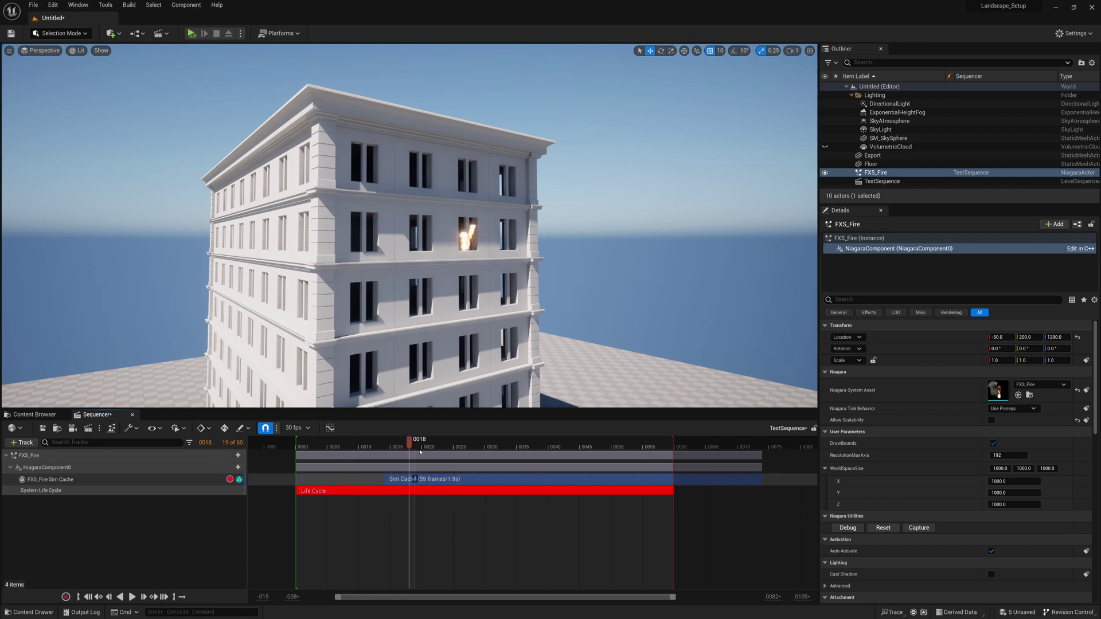
pyautogui.moveTo(494, 480); pyautogui.dragTo(351, 484)
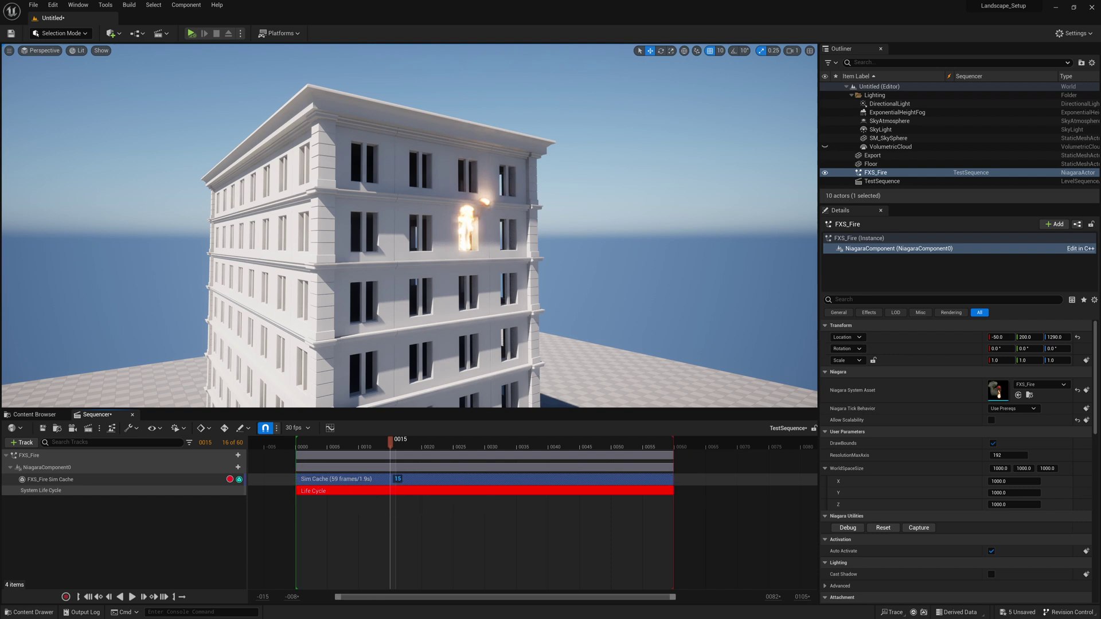
# Select the Sim Cache track and scrub the existing cache around frames 34–42.
pyautogui.click(50, 479)
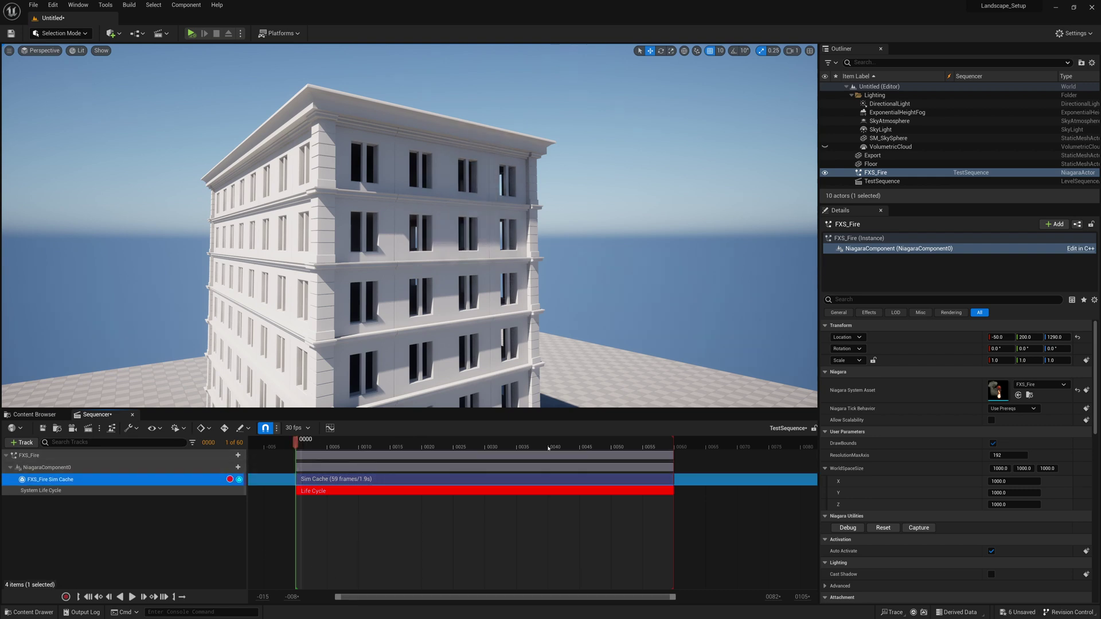
pyautogui.moveTo(548, 449)
pyautogui.mouseDown()
pyautogui.moveTo(598, 448)
pyautogui.moveTo(405, 447)
pyautogui.moveTo(560, 447)
pyautogui.mouseUp()
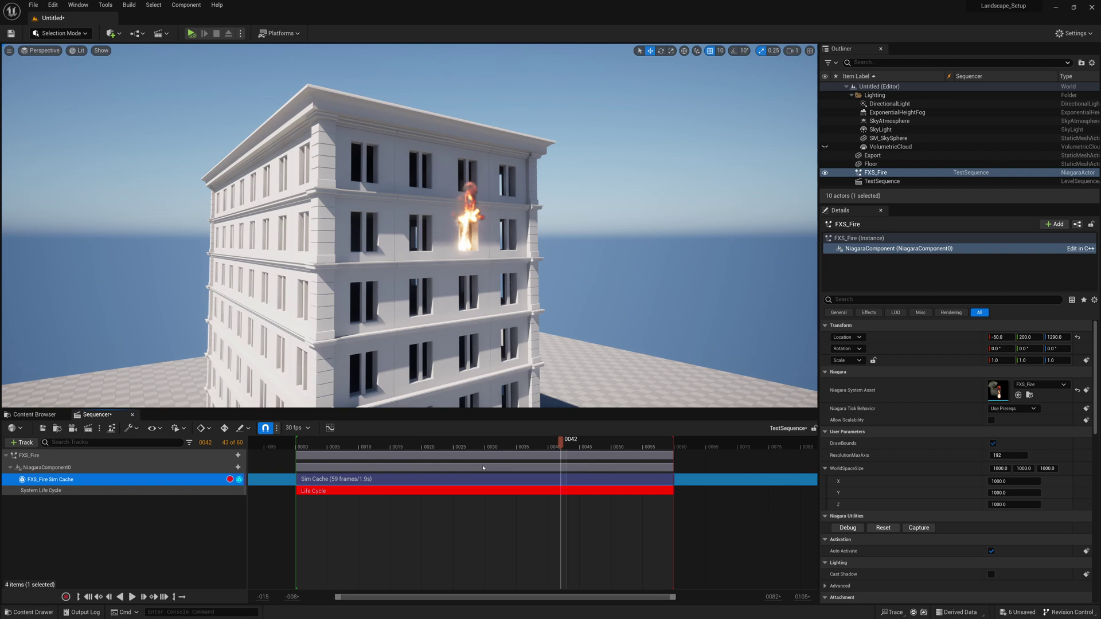
pyautogui.moveTo(482, 468); pyautogui.dragTo(423, 465)
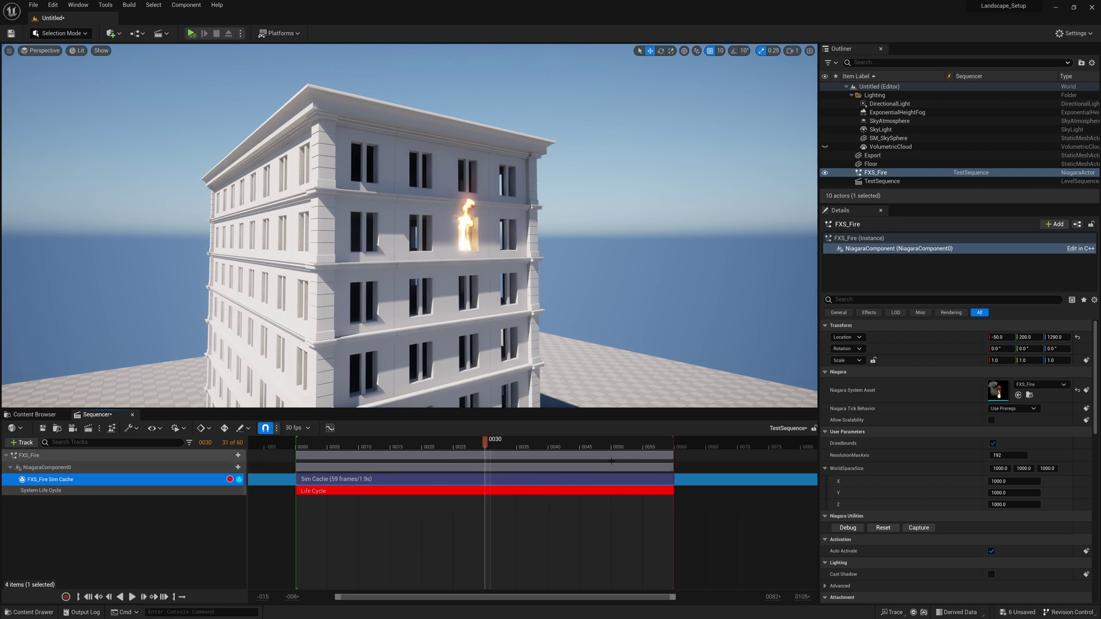
# Record a new take from frame 0, stop it after 15 frames, and scrub the short cache.
pyautogui.click(298, 447)
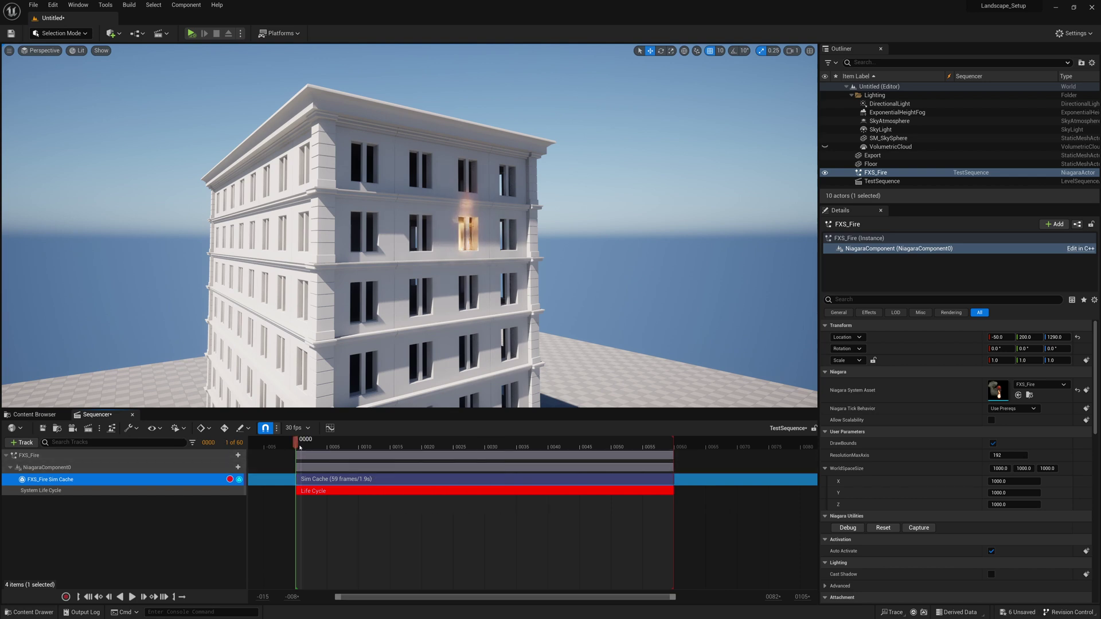
pyautogui.click(236, 480)
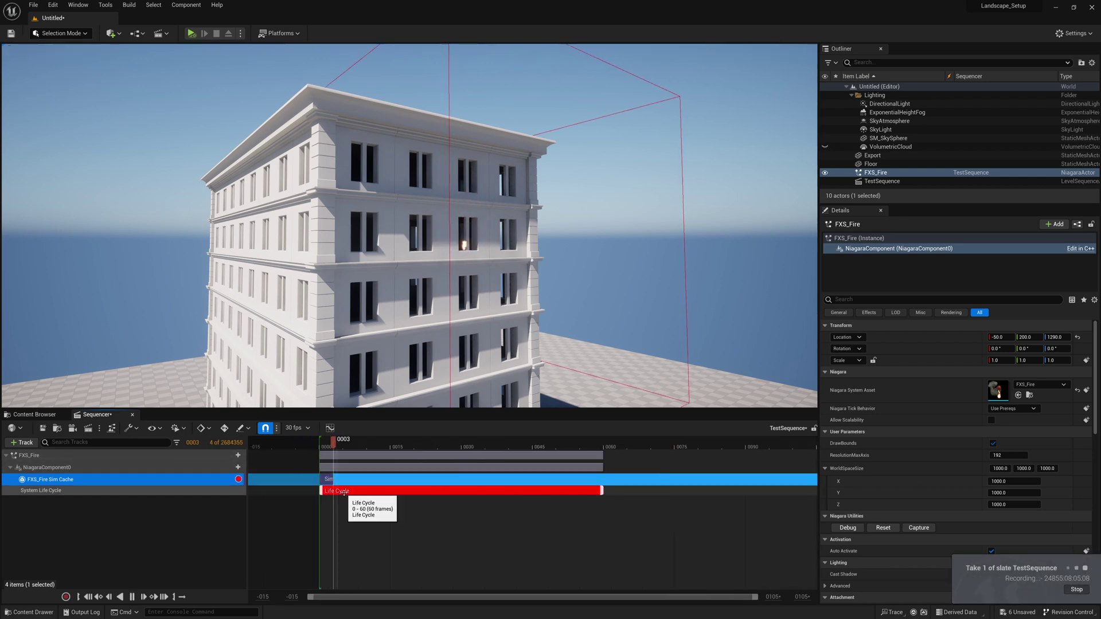
pyautogui.click(1071, 590)
pyautogui.moveTo(416, 442); pyautogui.dragTo(496, 460)
pyautogui.moveTo(397, 460); pyautogui.dragTo(324, 466)
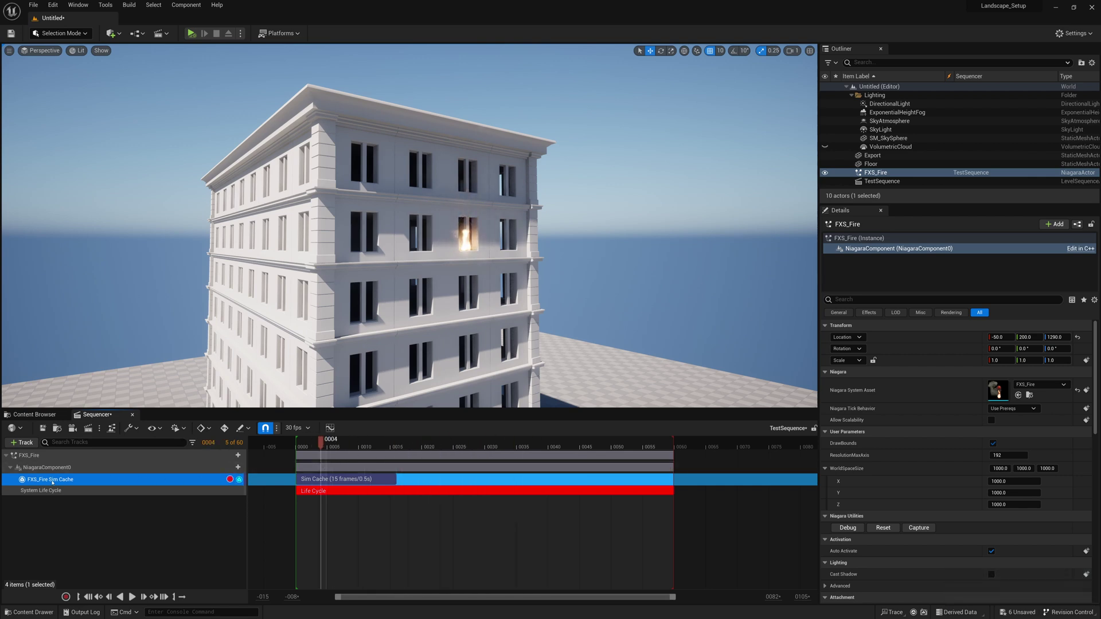
# Enable Section Stretch Mode on the Sim Cache and stretch the 15-frame section to about frame 56.
pyautogui.rightClick(35, 483)
pyautogui.moveTo(86, 278)
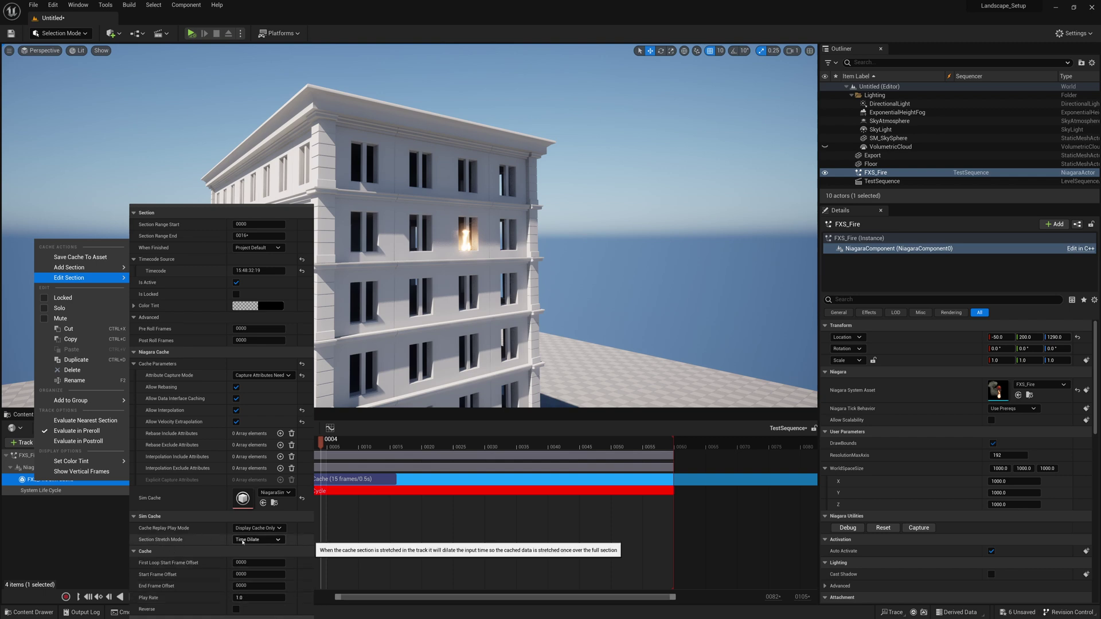
pyautogui.click(396, 477)
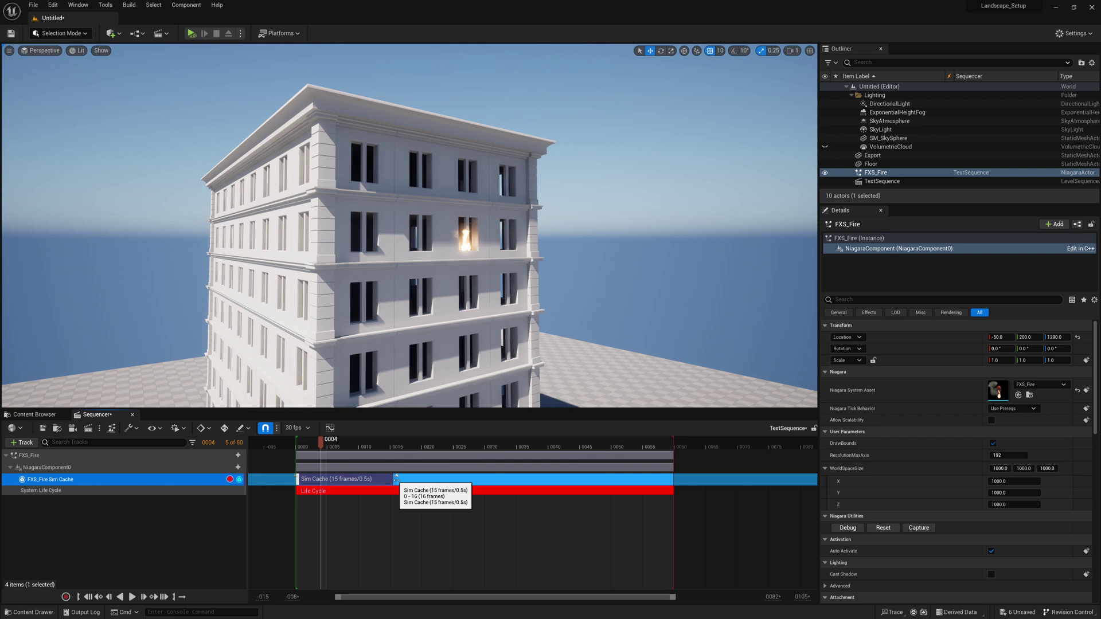
pyautogui.moveTo(396, 477); pyautogui.dragTo(674, 485)
pyautogui.moveTo(339, 448); pyautogui.dragTo(302, 453)
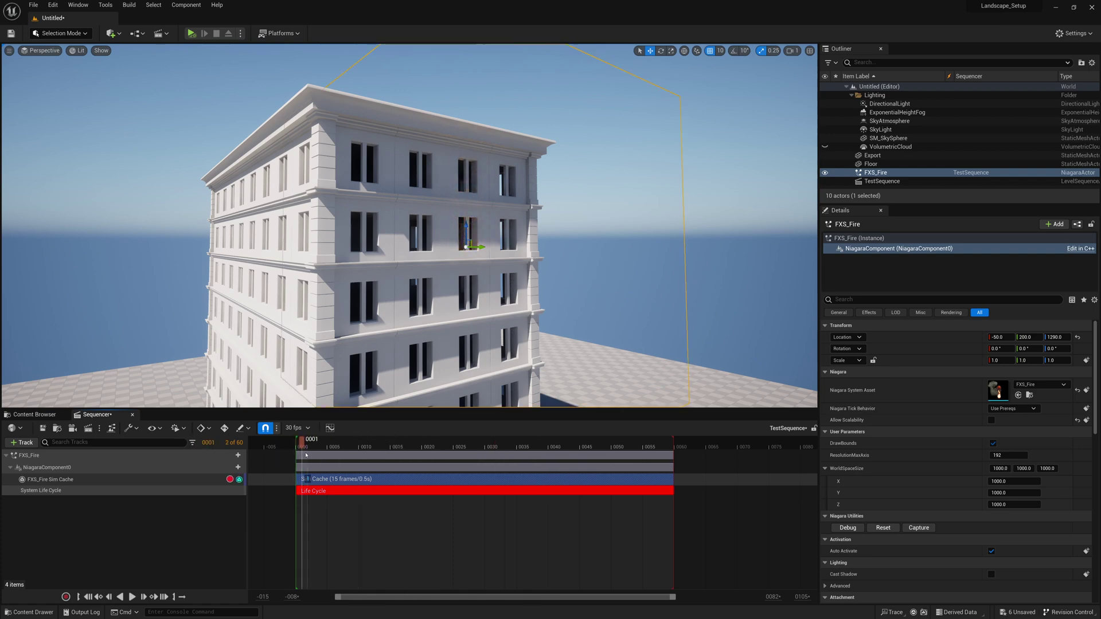
# Set the sim cache track's Section Stretch Mode to Repeat.
pyautogui.rightClick(59, 480)
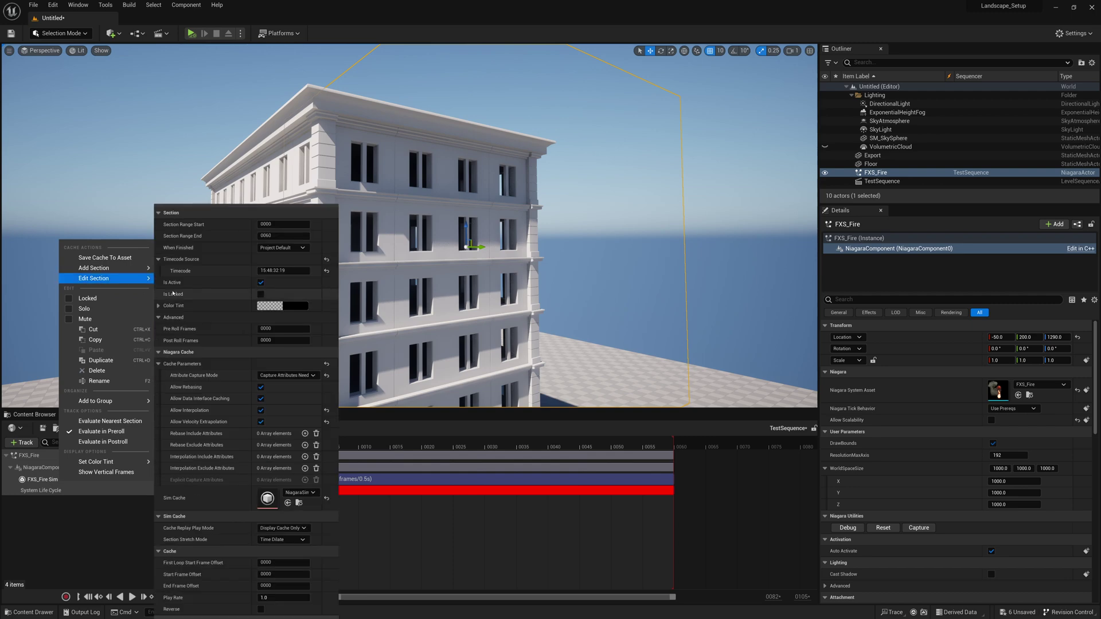
pyautogui.click(270, 539)
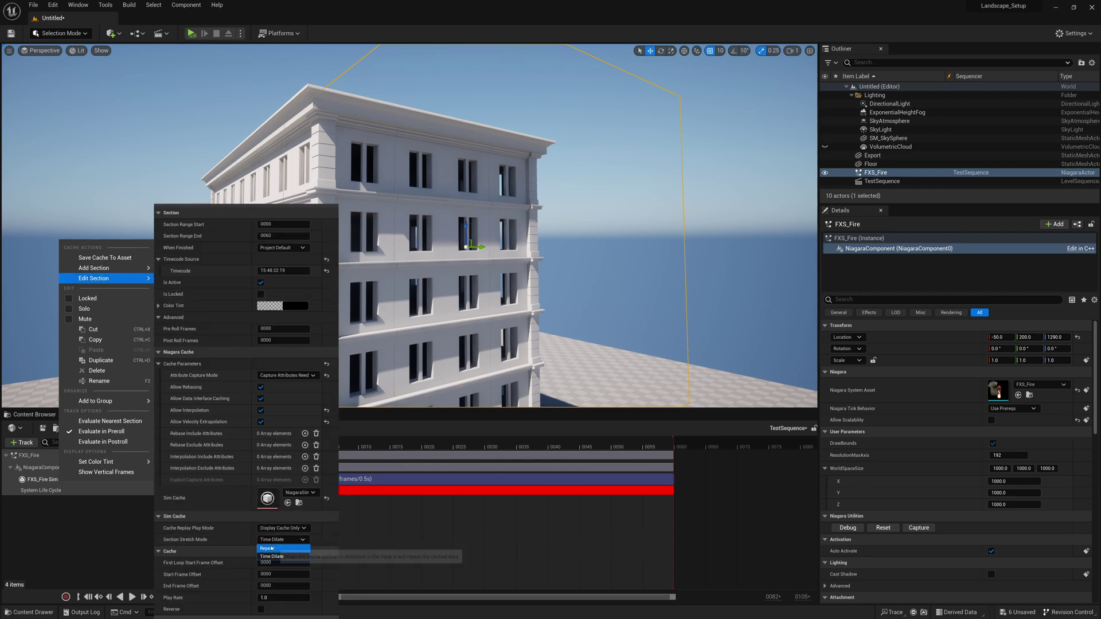
pyautogui.click(388, 549)
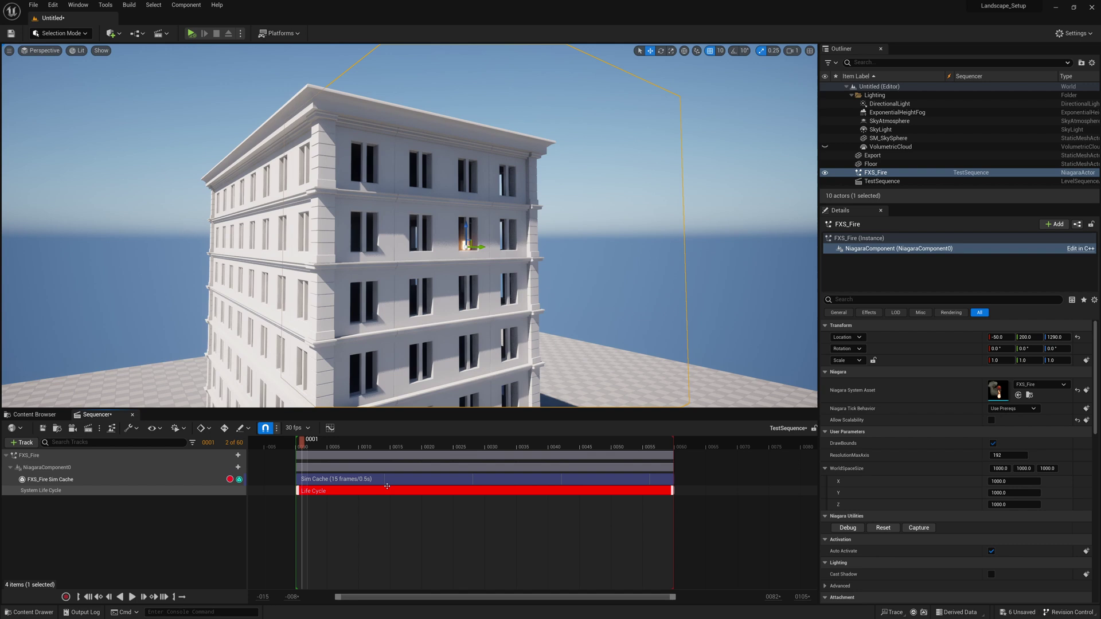
# Select the NiagaraComponent0 and FXS_Fire sections and scrub the sequence to preview the fire, ending at frame 5.
pyautogui.click(548, 467)
pyautogui.click(315, 455)
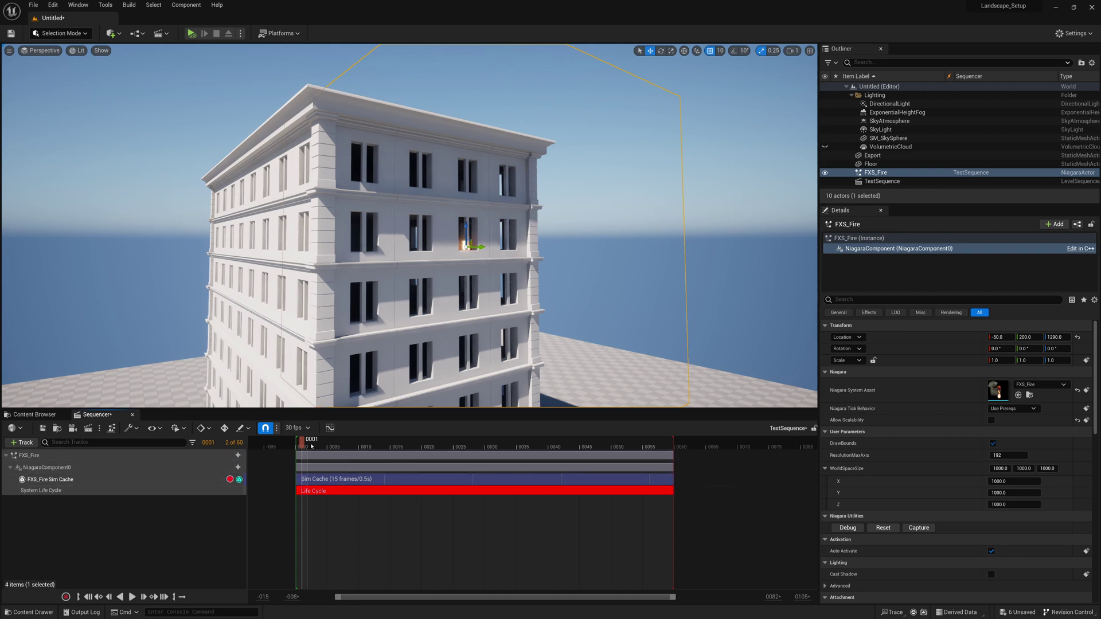
pyautogui.moveTo(313, 447); pyautogui.dragTo(334, 476)
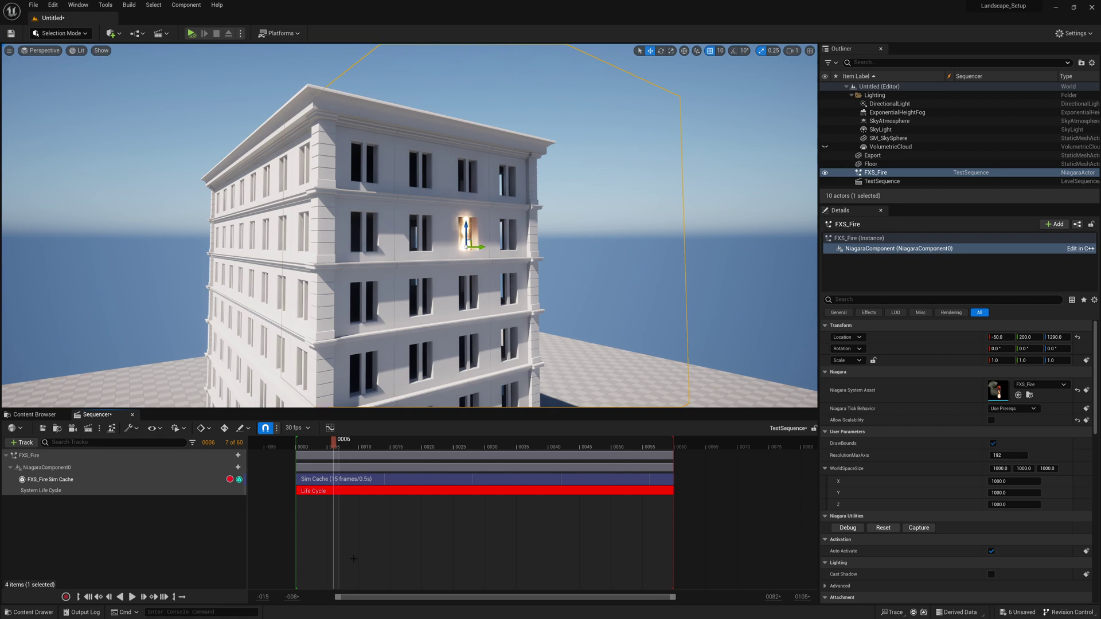
pyautogui.moveTo(351, 447); pyautogui.dragTo(326, 456)
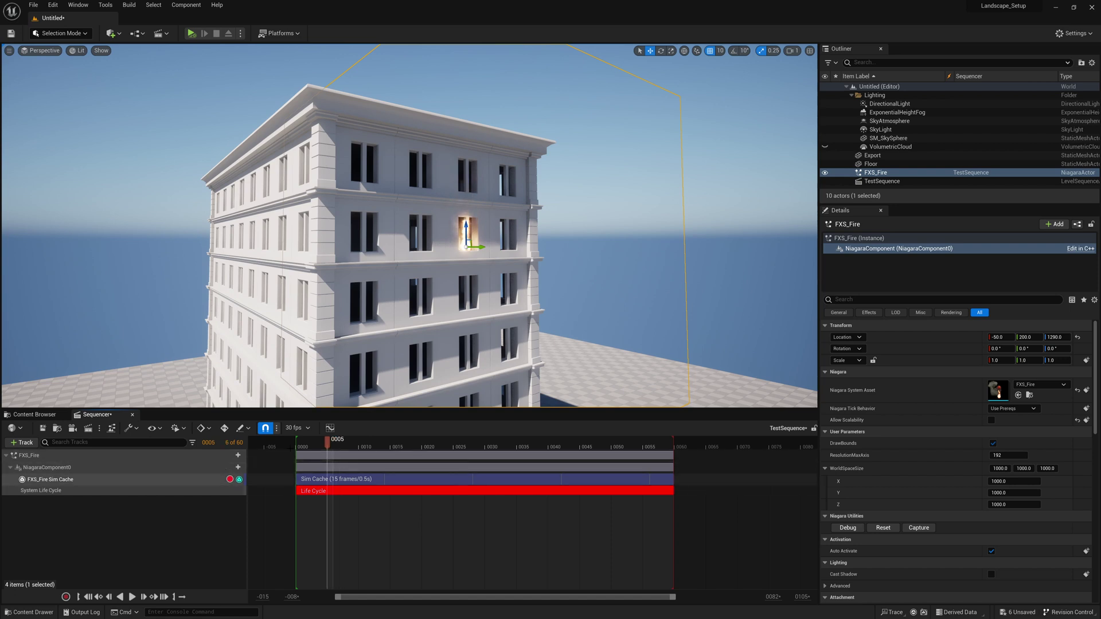
# Save the FXS_Fire sim cache as asset FXS_Fire_Sim_Cache_001 and close the cache viewer.
pyautogui.rightClick(59, 481)
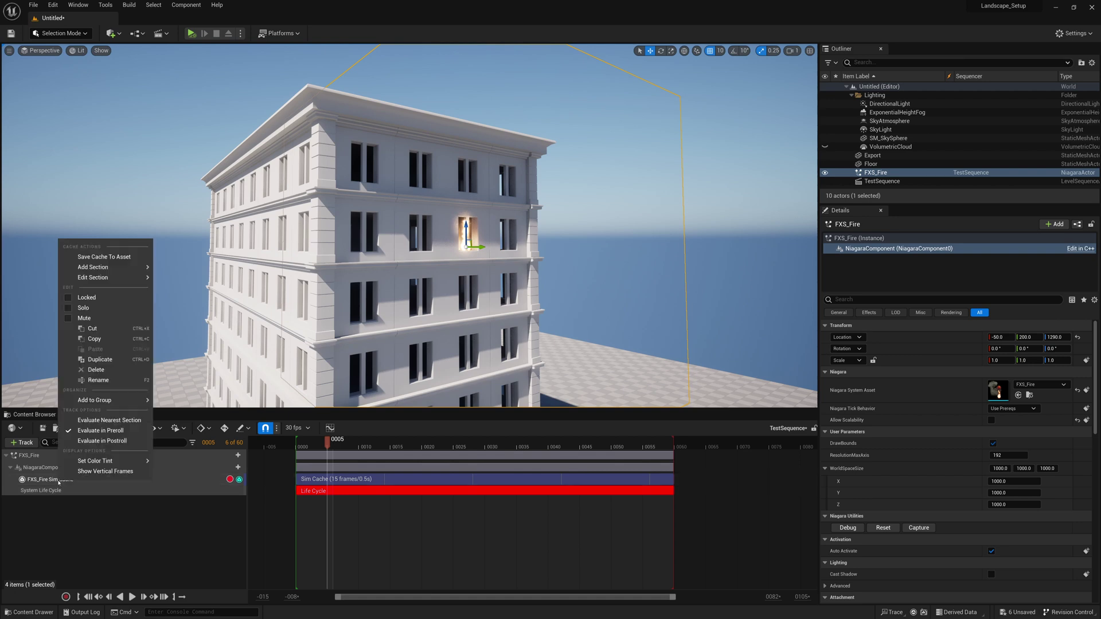
pyautogui.click(122, 258)
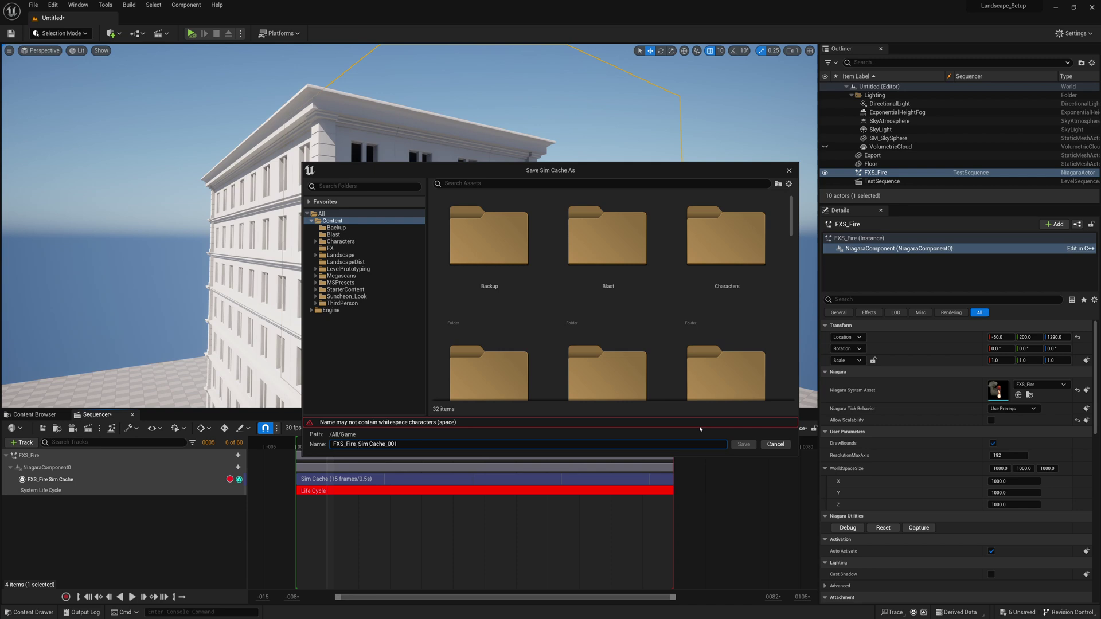
pyautogui.press('BackSpace')
pyautogui.write('_')
pyautogui.click(750, 446)
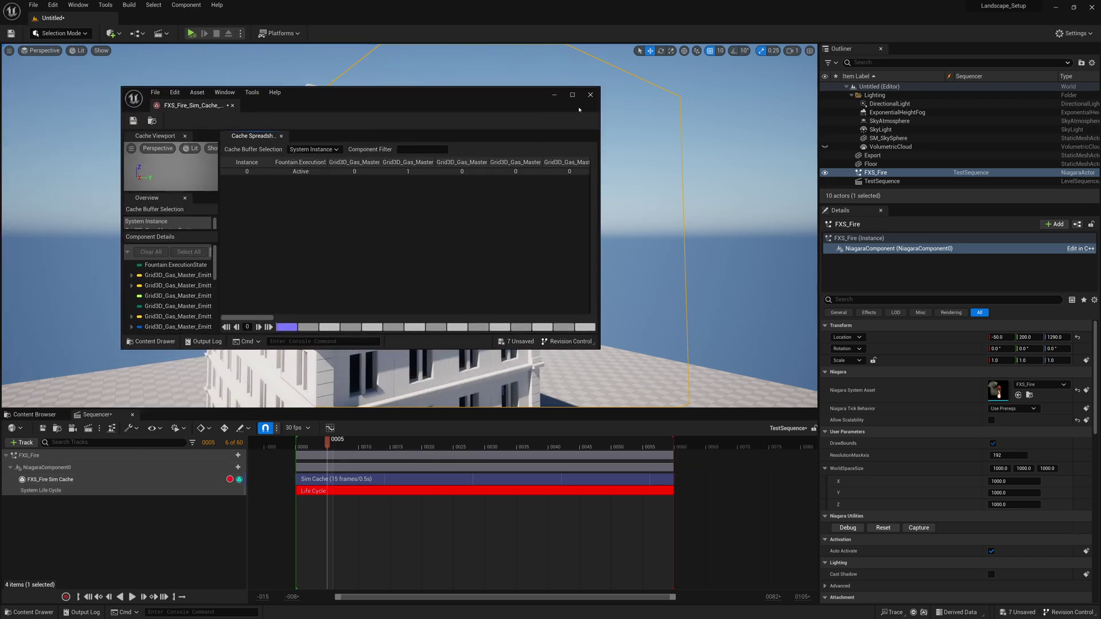
pyautogui.click(590, 95)
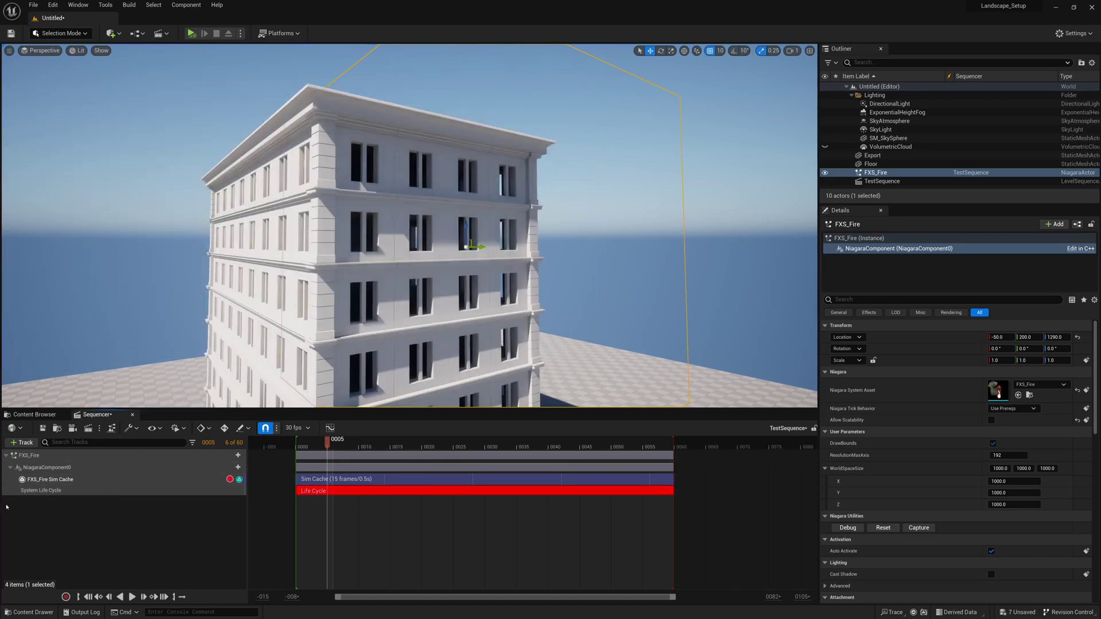
pyautogui.doubleClick(55, 479)
pyautogui.click(31, 488)
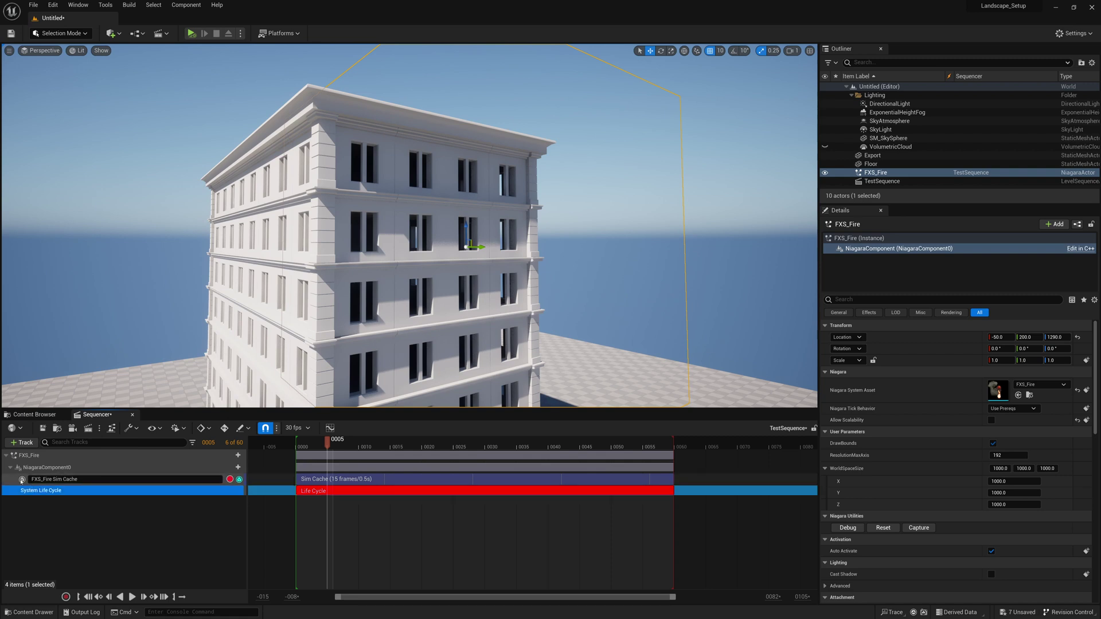
pyautogui.click(22, 480)
pyautogui.click(86, 467)
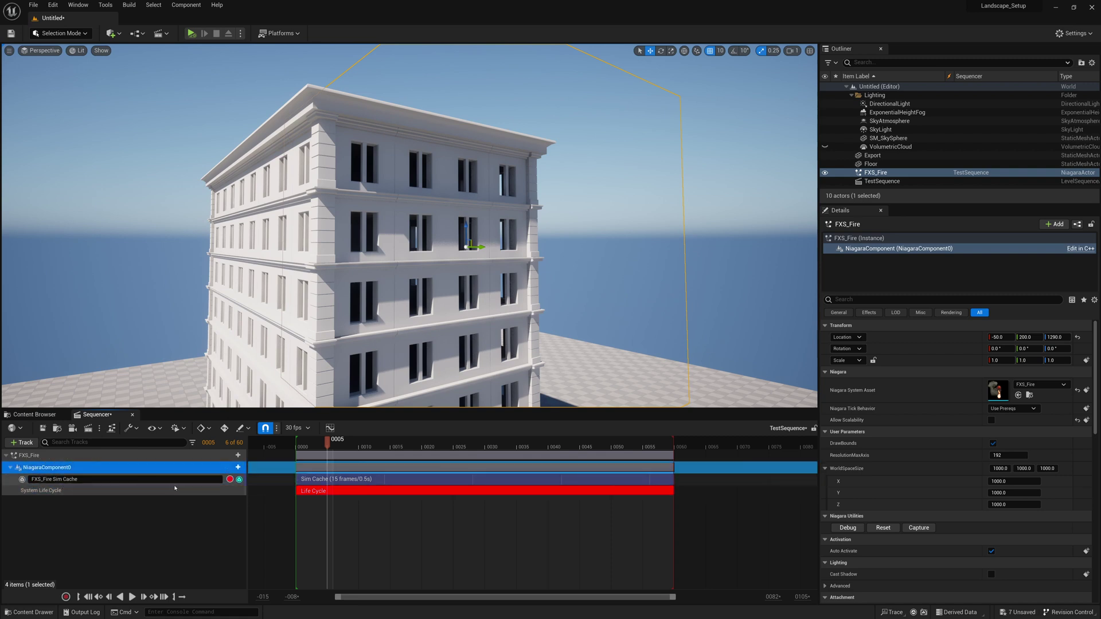
pyautogui.click(198, 479)
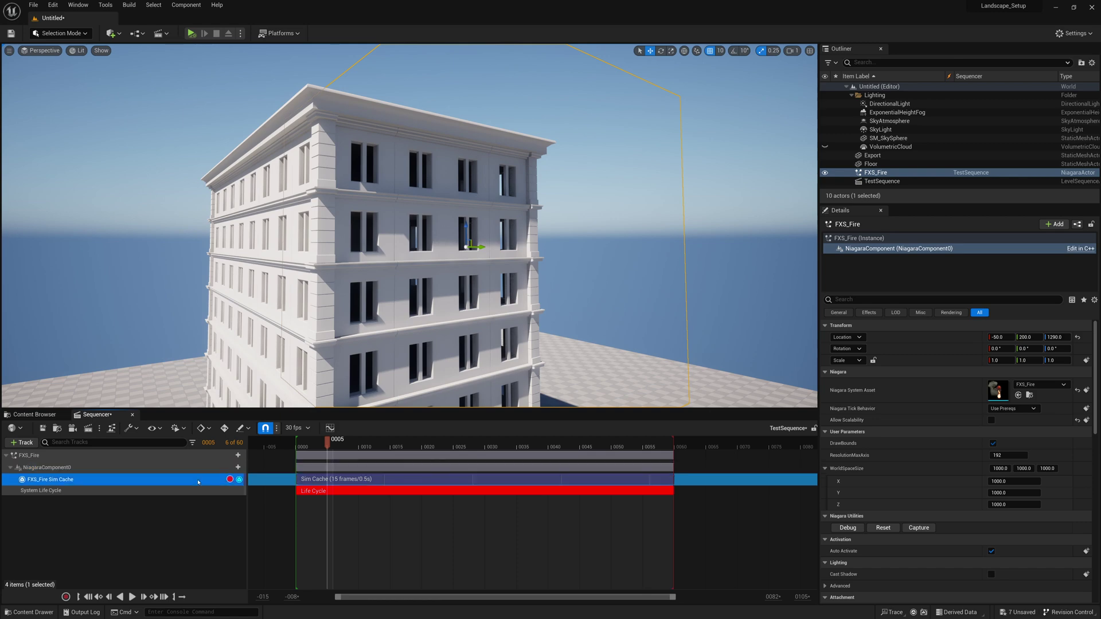
pyautogui.rightClick(198, 479)
pyautogui.moveTo(264, 277)
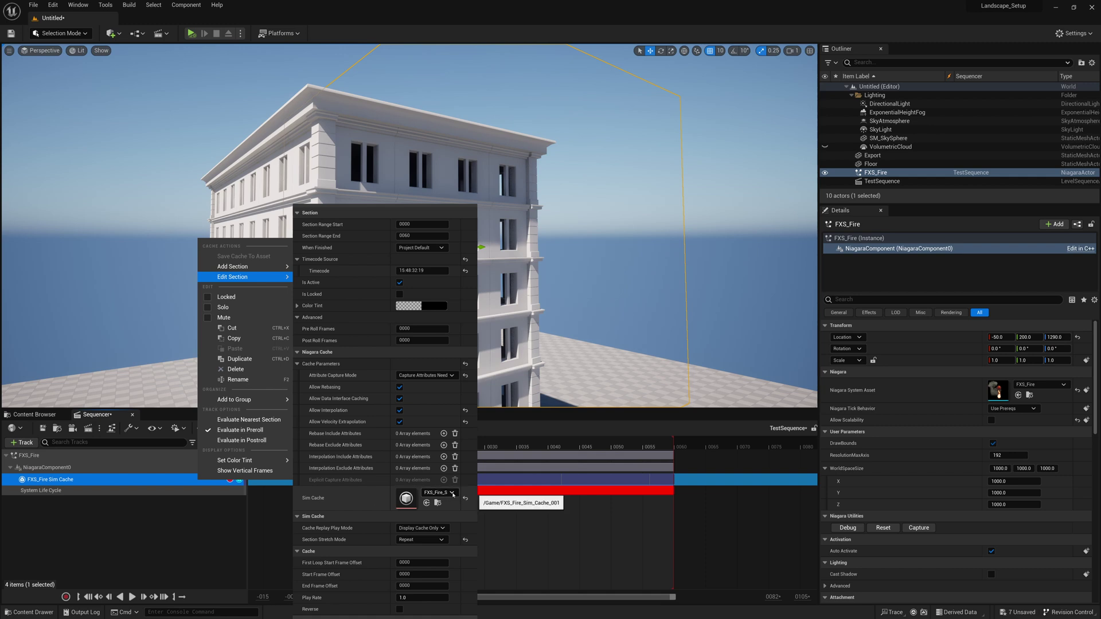
pyautogui.click(133, 498)
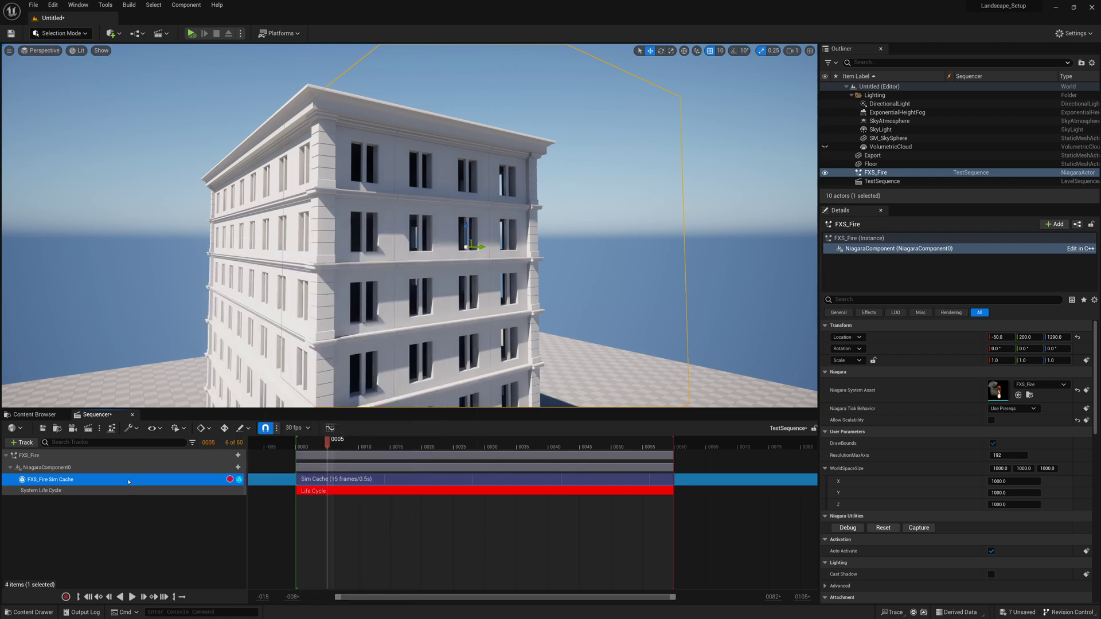
# Preview the fire around frame 30, then view the building front at frame 23.
pyautogui.moveTo(342, 441); pyautogui.dragTo(441, 441)
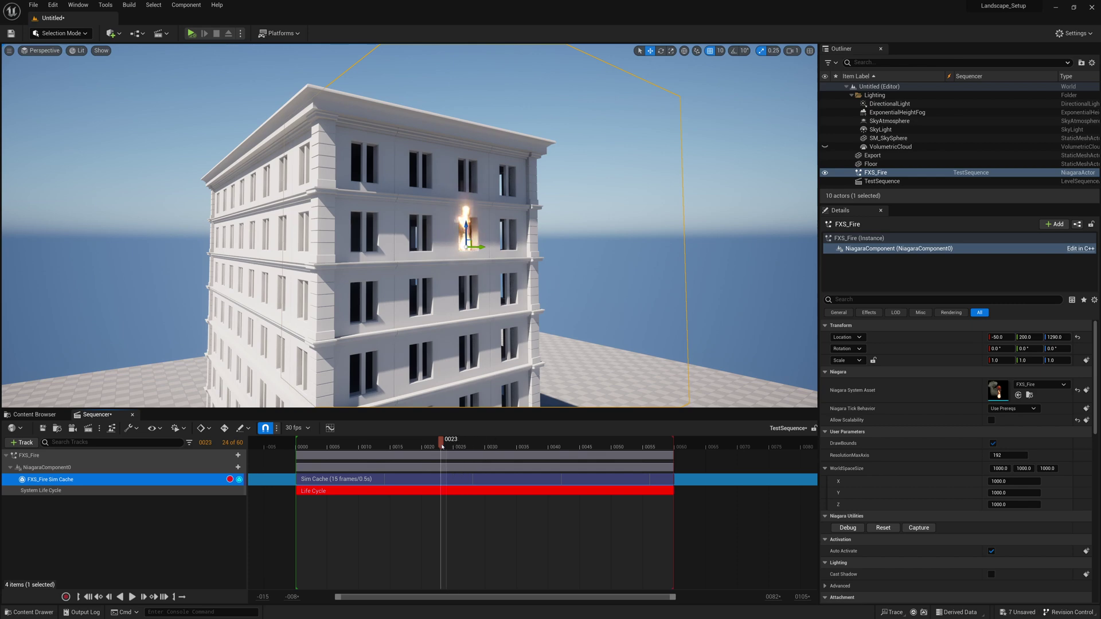
pyautogui.keyDown('alt'); pyautogui.moveTo(436, 238); pyautogui.dragTo(369, 266); pyautogui.keyUp('alt')
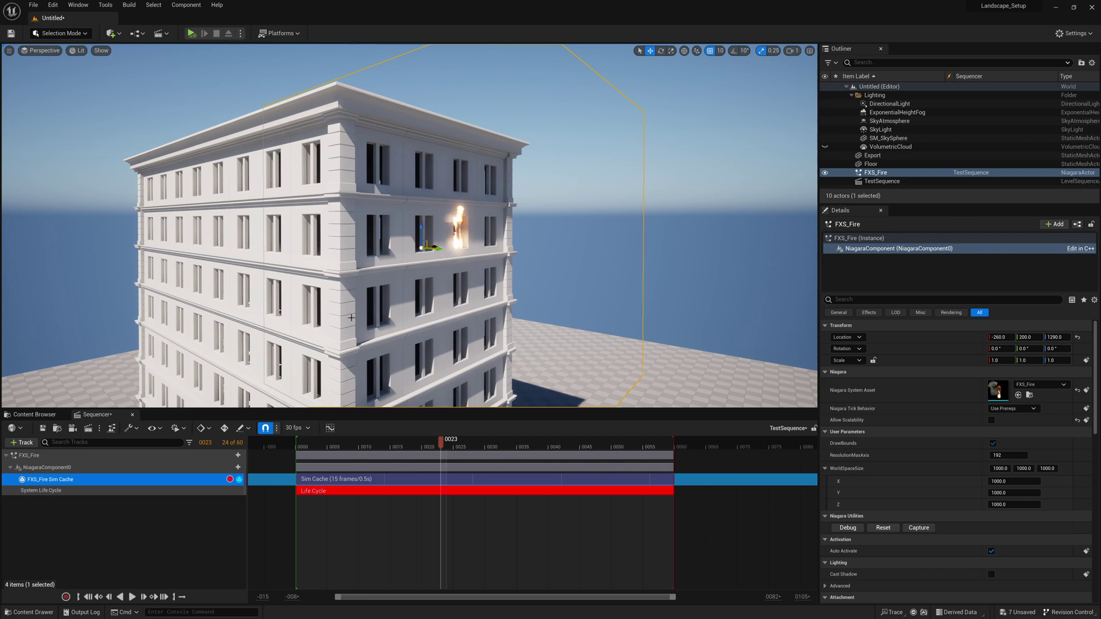
# Re-record the fire cache from frame 0, then review the flames across frames 11 to 47.
pyautogui.click(295, 441)
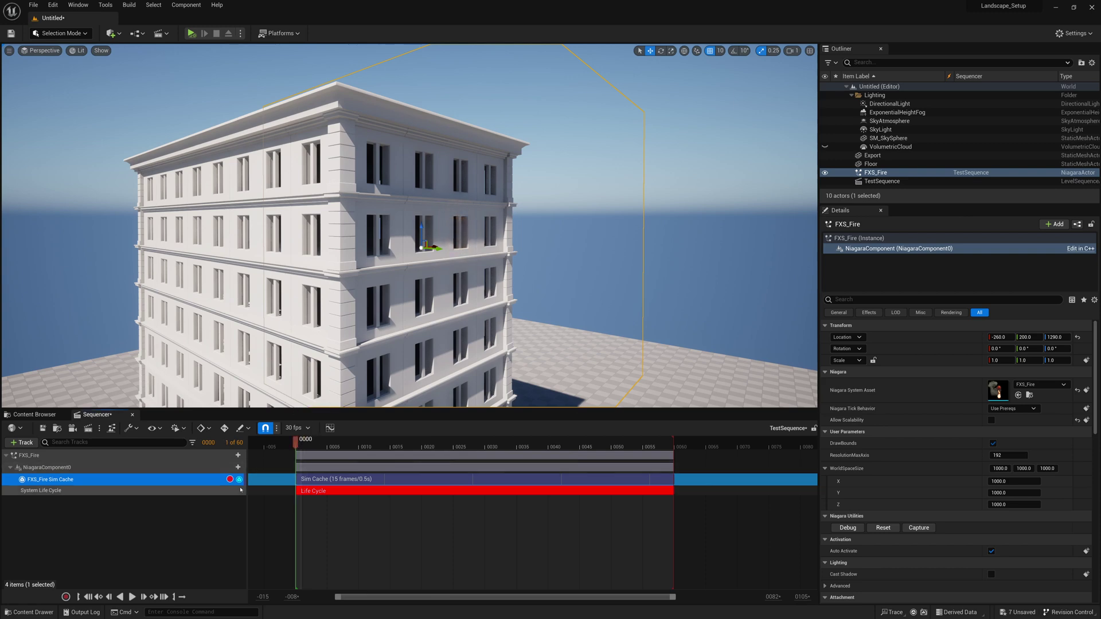
pyautogui.click(229, 479)
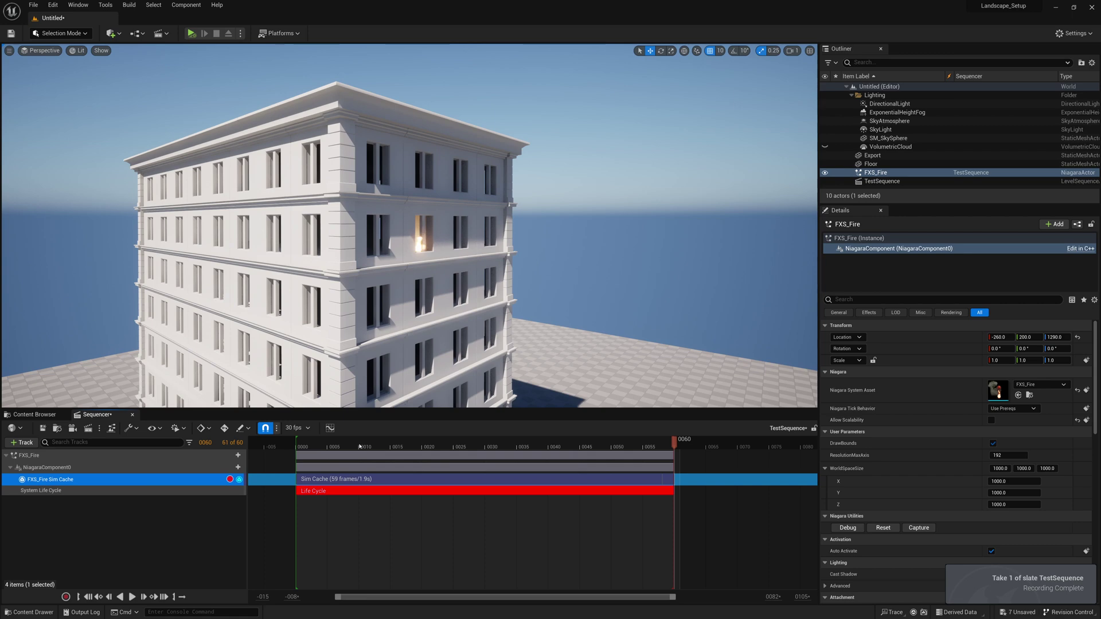
pyautogui.click(549, 443)
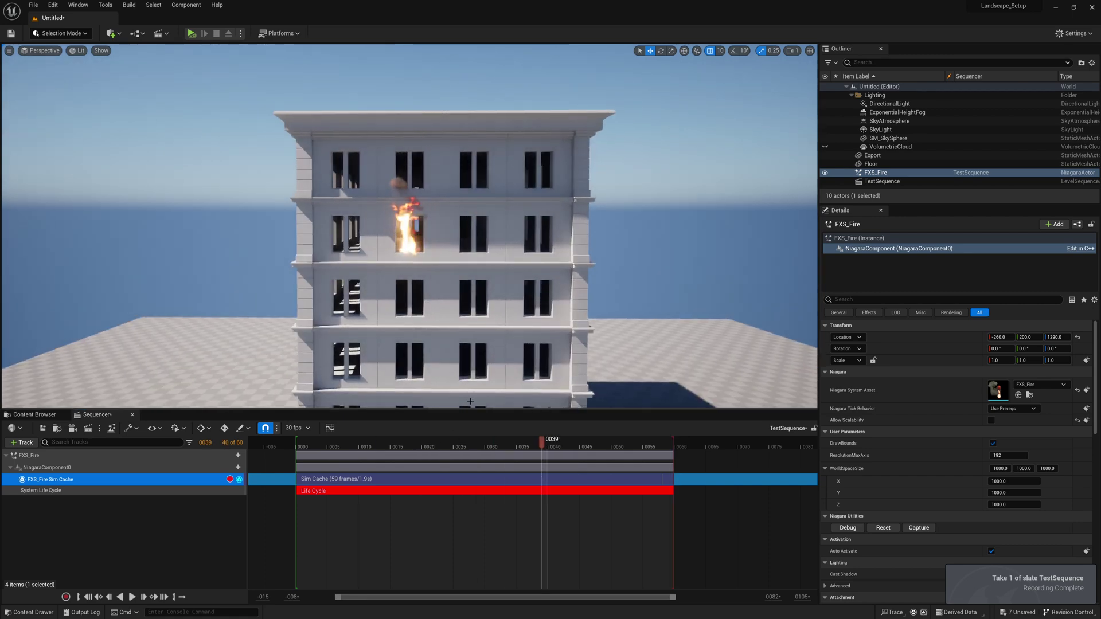
pyautogui.moveTo(406, 447); pyautogui.dragTo(595, 446)
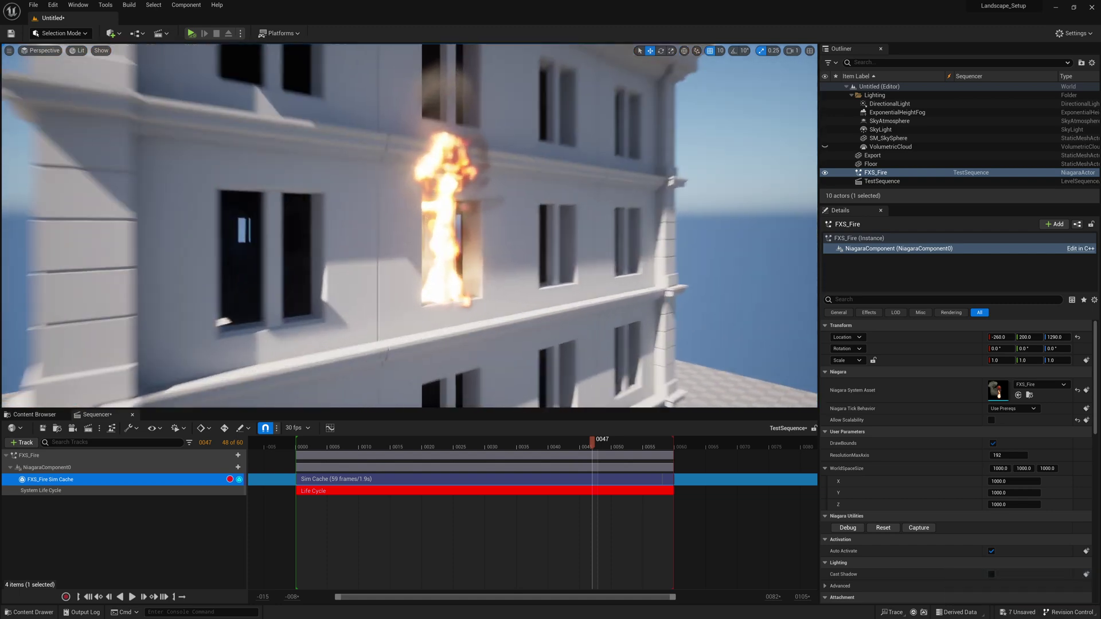
pyautogui.moveTo(343, 443); pyautogui.dragTo(465, 439)
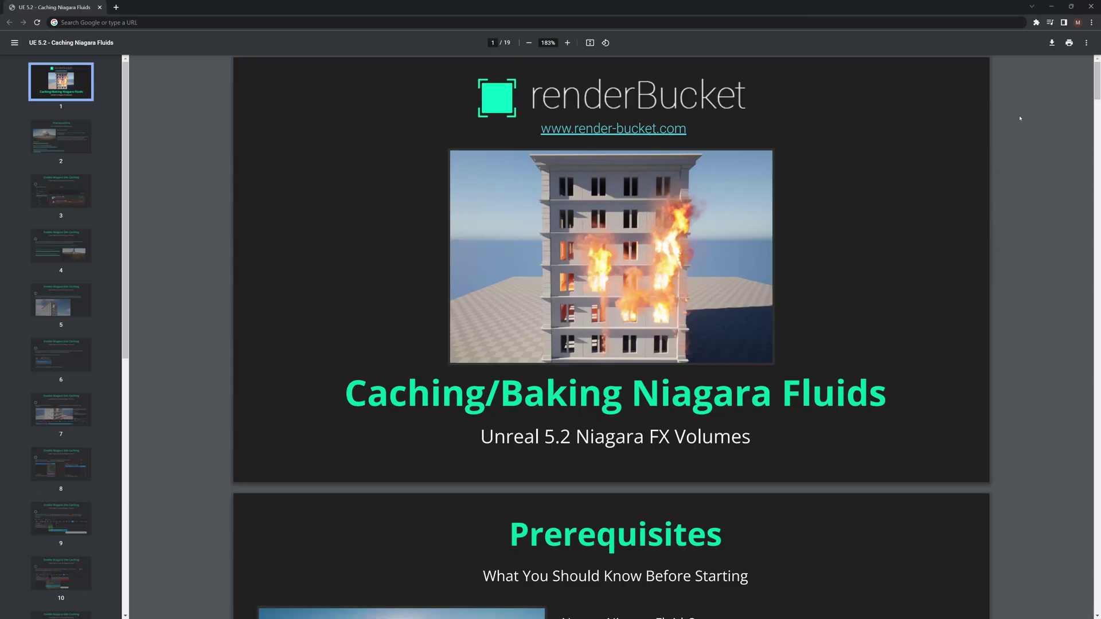
# Scroll the Caching Niagara Fluids PDF down to its final page 19.
pyautogui.moveTo(1097, 80); pyautogui.dragTo(1099, 597)
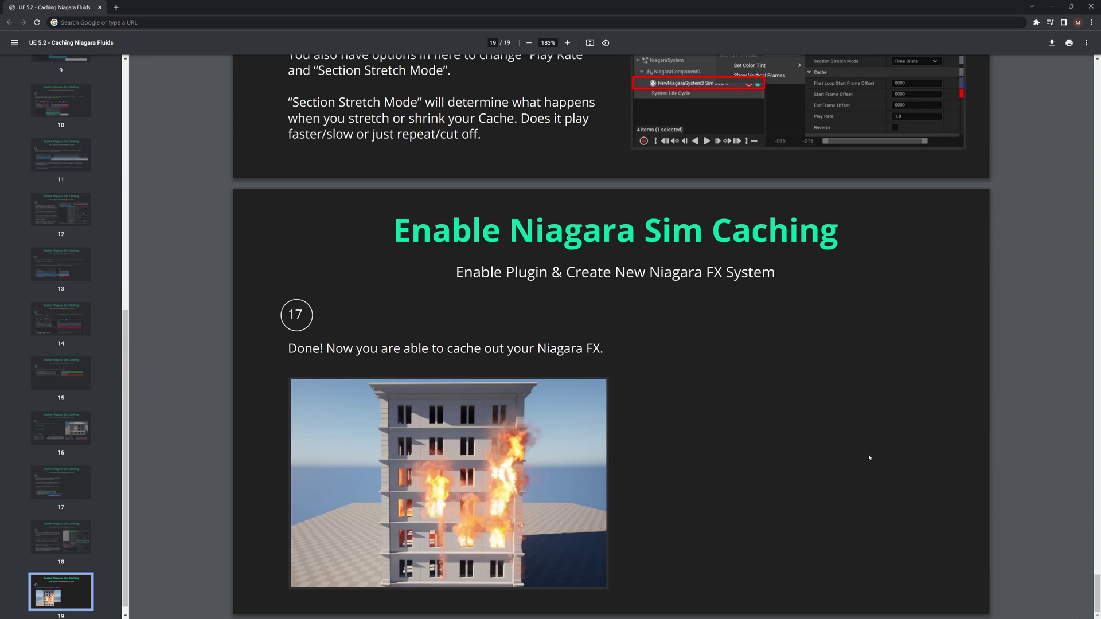